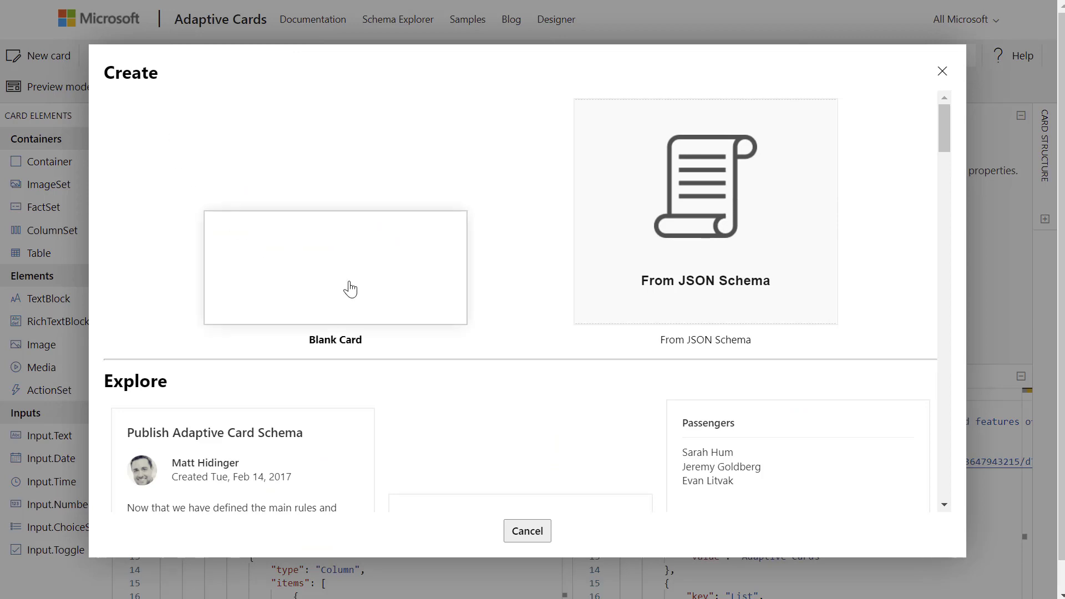
# Look through the sample card templates and create a new card from Blank Card.
pyautogui.scroll(-3, 351, 287)
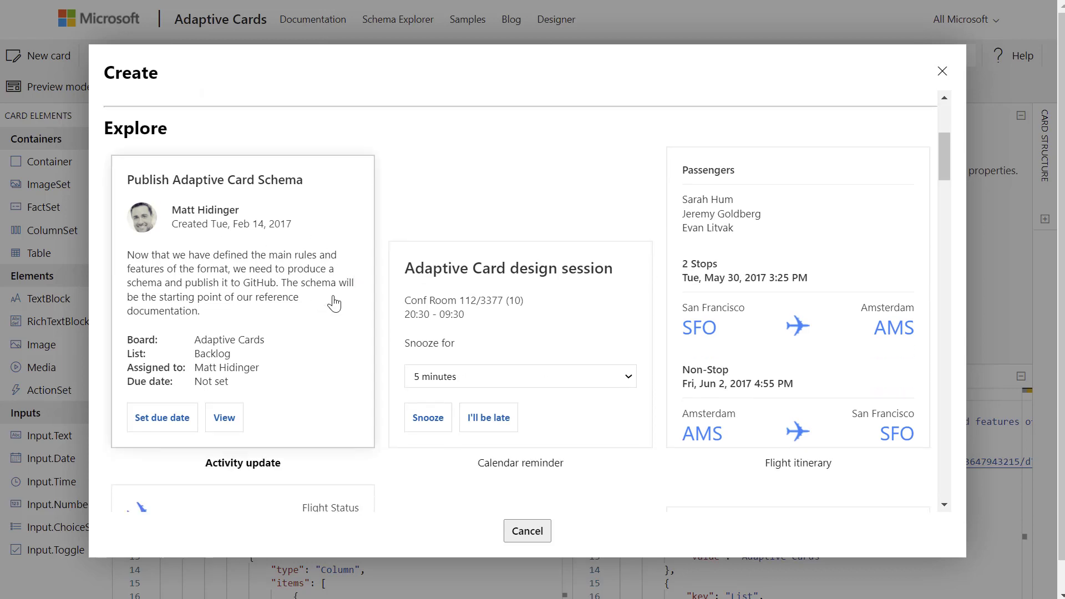
pyautogui.scroll(-3, 576, 312)
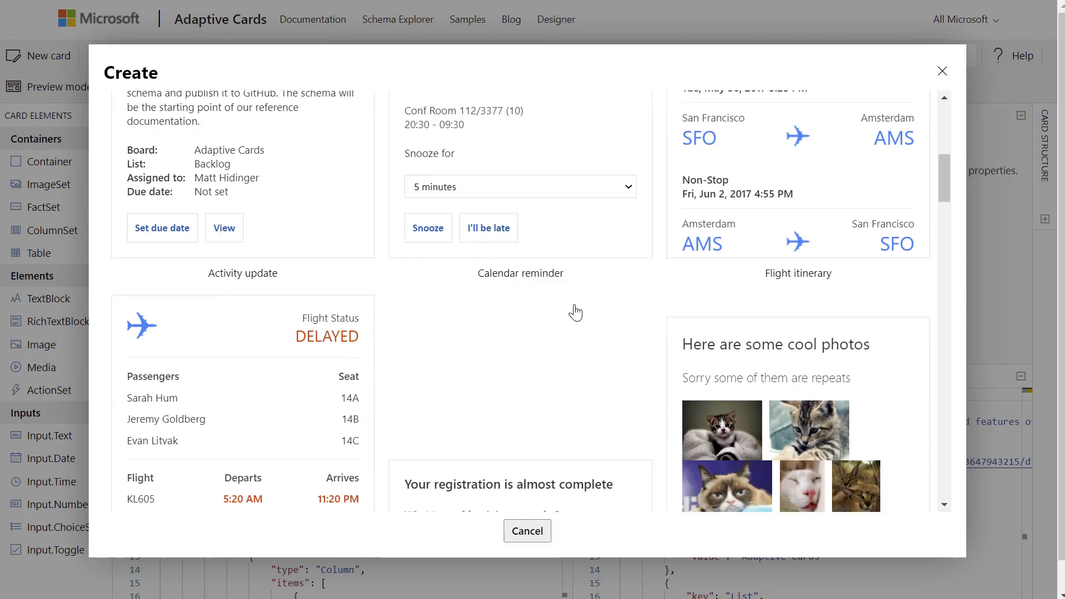
pyautogui.scroll(-2, 576, 313)
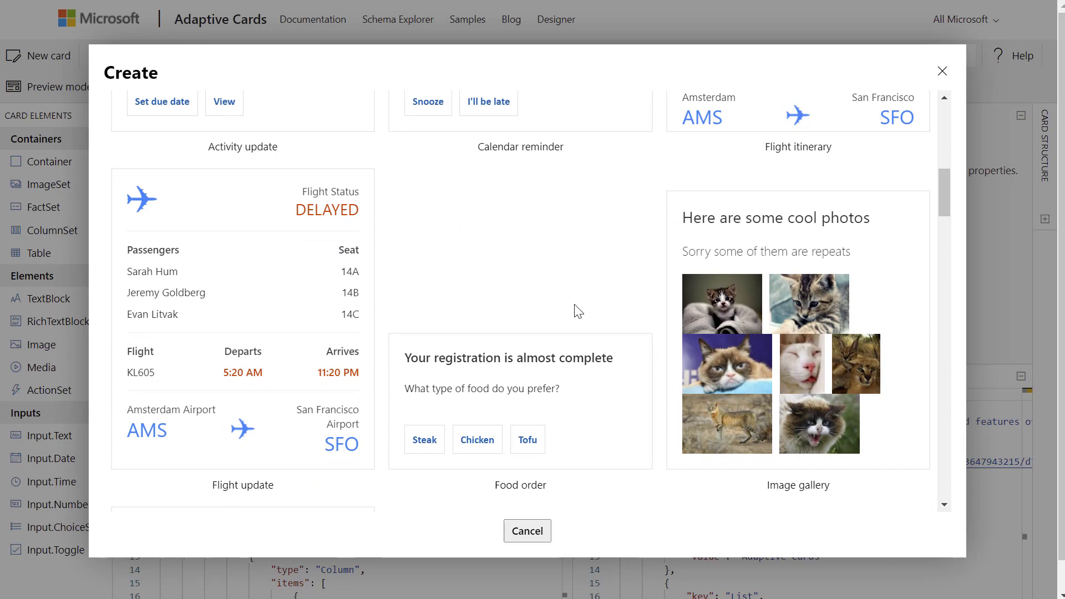
pyautogui.scroll(-2, 575, 312)
pyautogui.scroll(10, 577, 340)
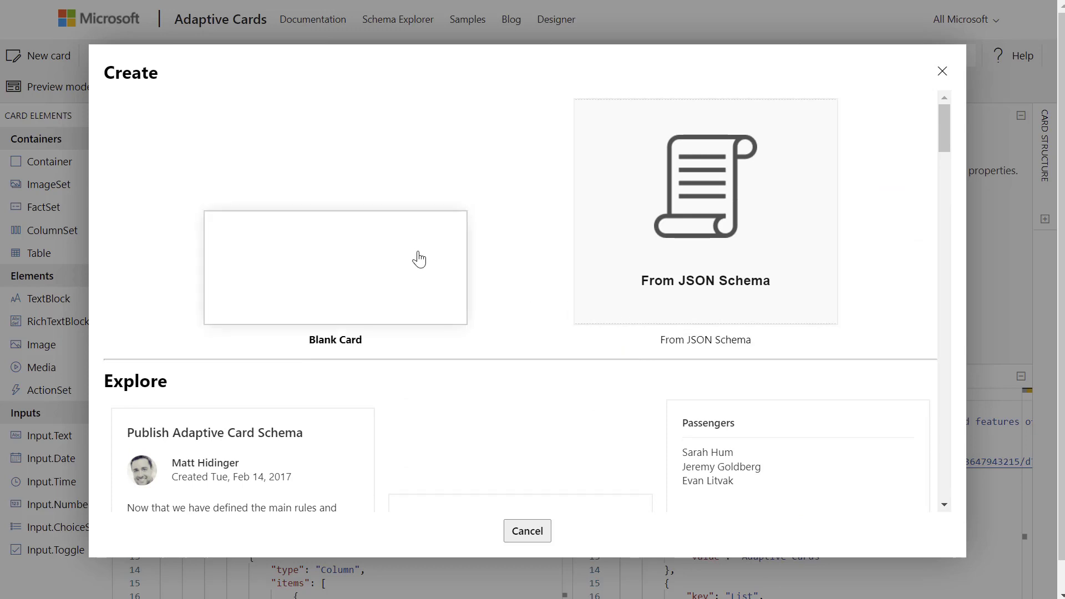
pyautogui.click(357, 283)
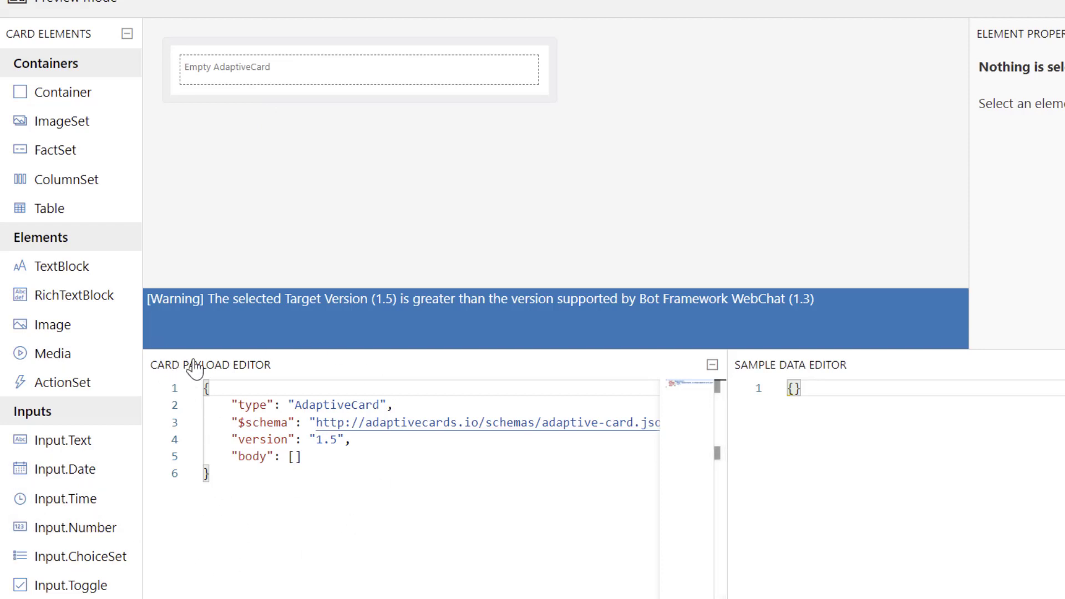
# Add a TextBlock element to the empty card.
pyautogui.moveTo(326, 444)
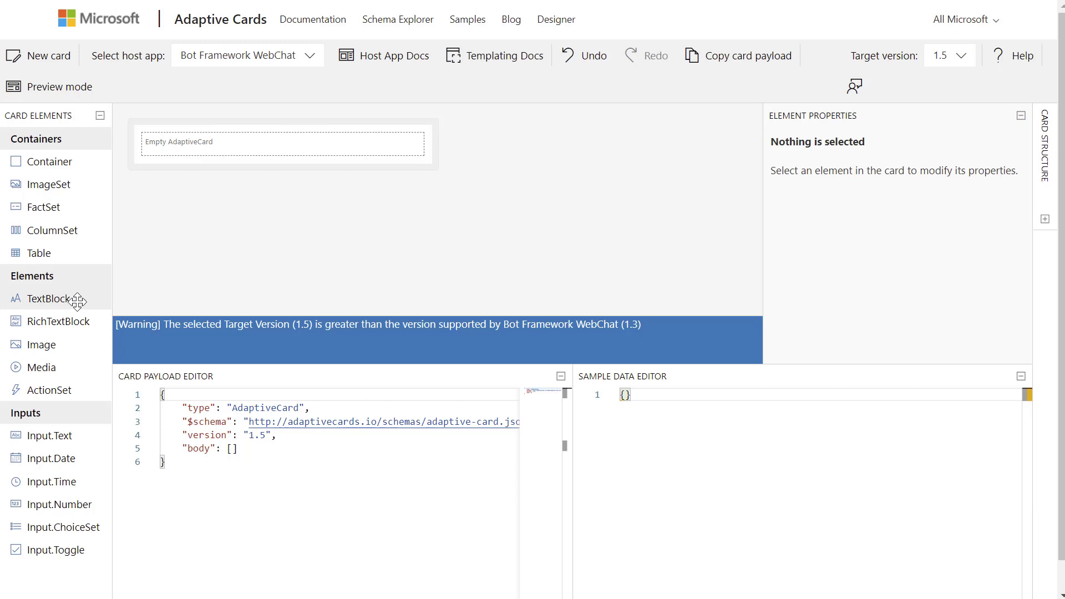
pyautogui.moveTo(77, 300); pyautogui.dragTo(166, 134)
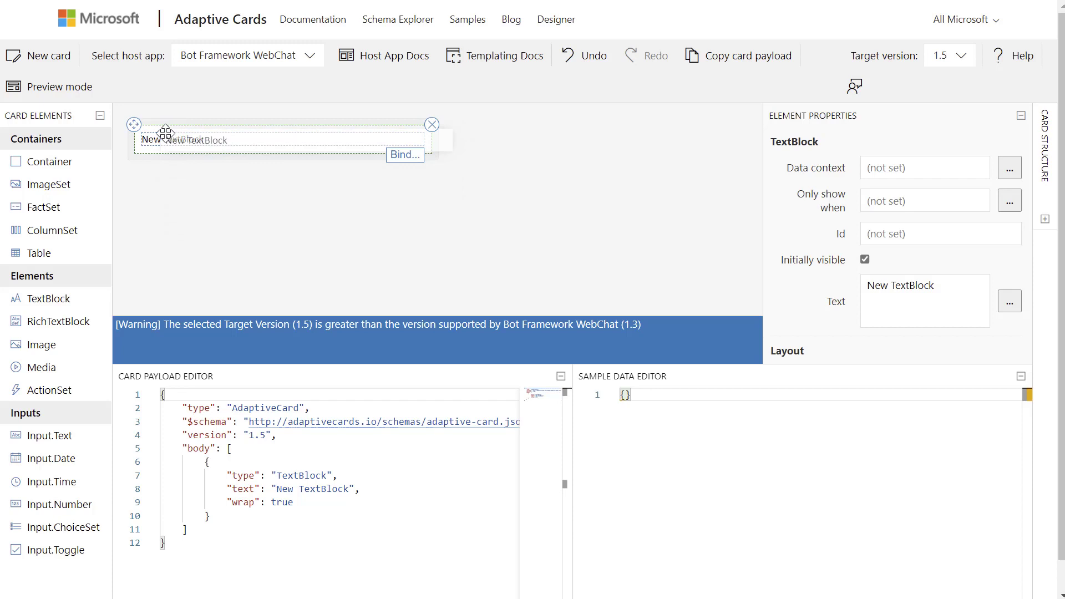
pyautogui.moveTo(165, 133); pyautogui.dragTo(164, 133)
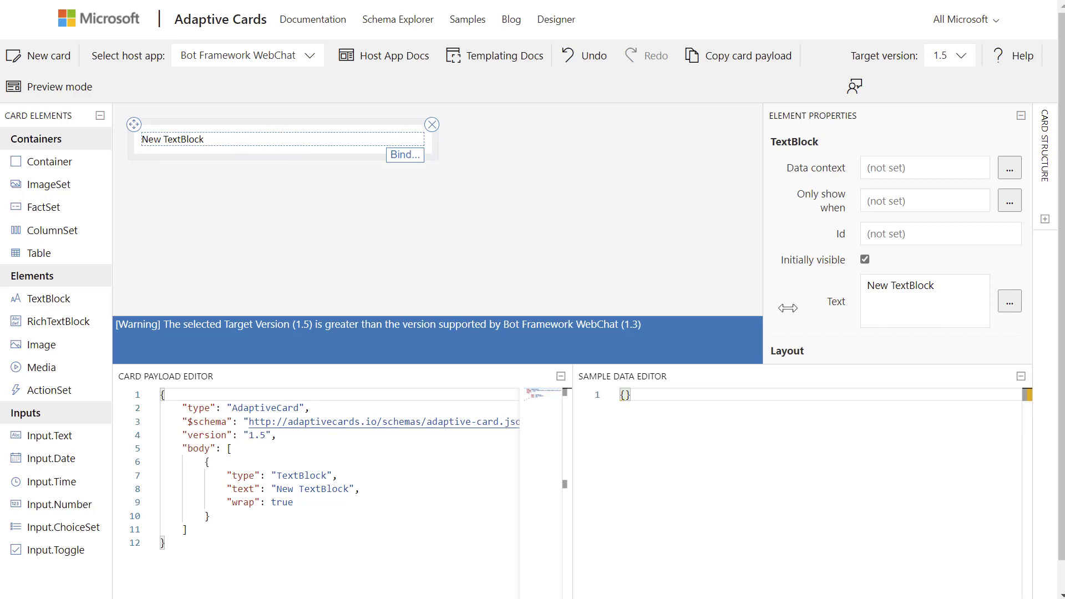
# Replace the TextBlock's placeholder text with "Update Work From Office Days".
pyautogui.tripleClick(949, 288)
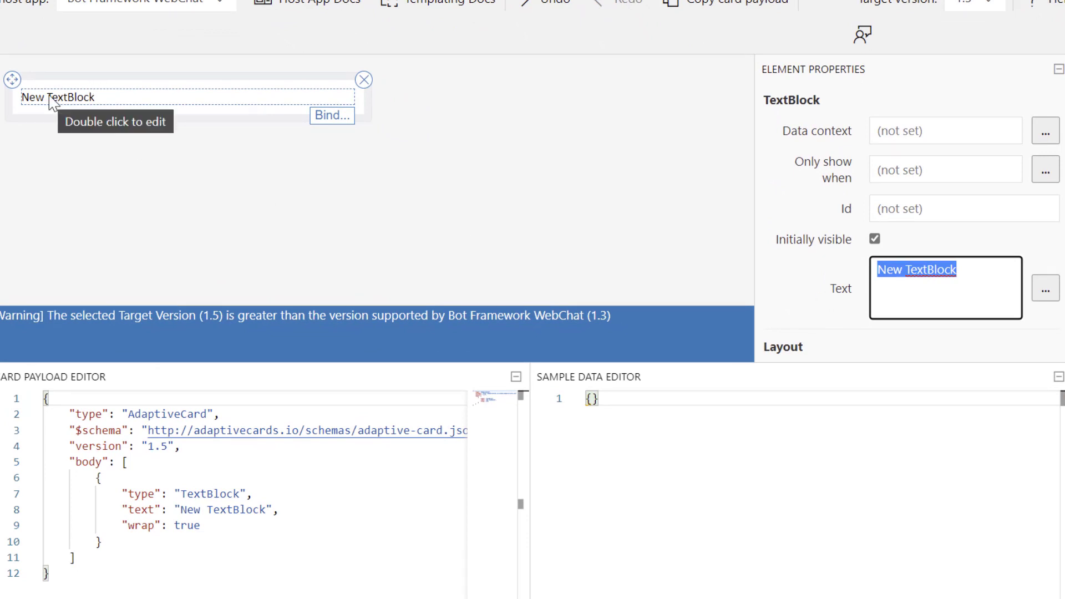
pyautogui.moveTo(987, 272); pyautogui.dragTo(846, 272)
pyautogui.press('BackSpace')
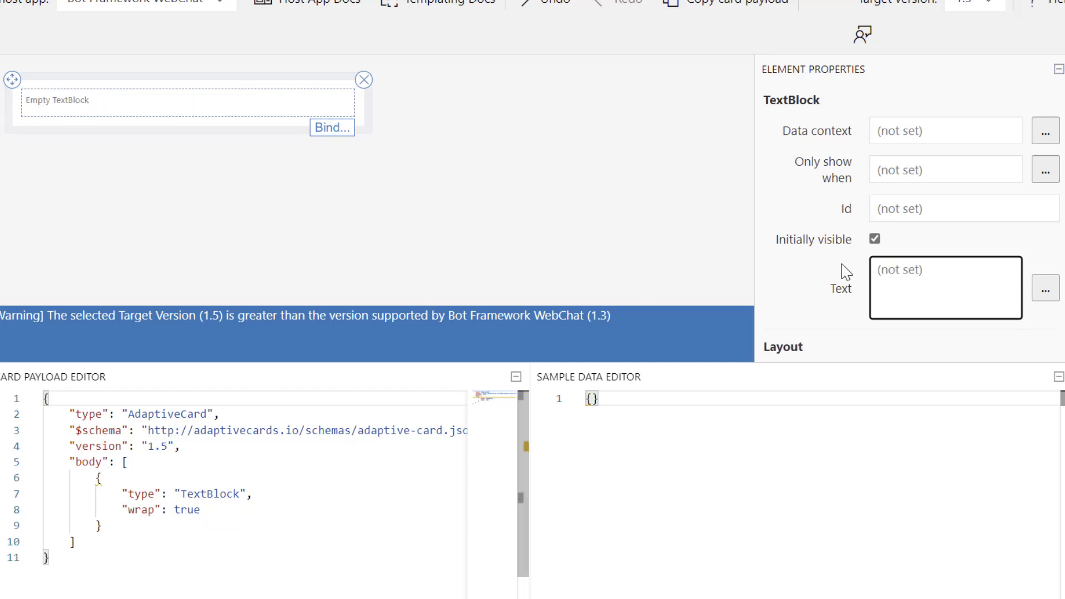
pyautogui.write('Update Off')
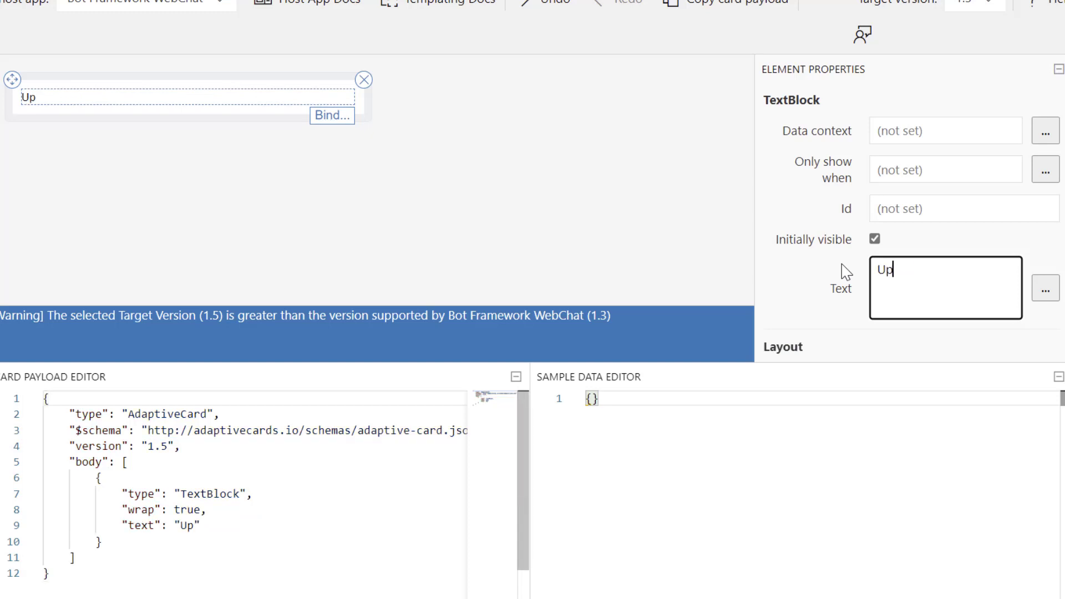
pyautogui.press('BackSpace')
pyautogui.press('BackSpace')
pyautogui.press('BackSpace')
pyautogui.write('Work From Office Days')
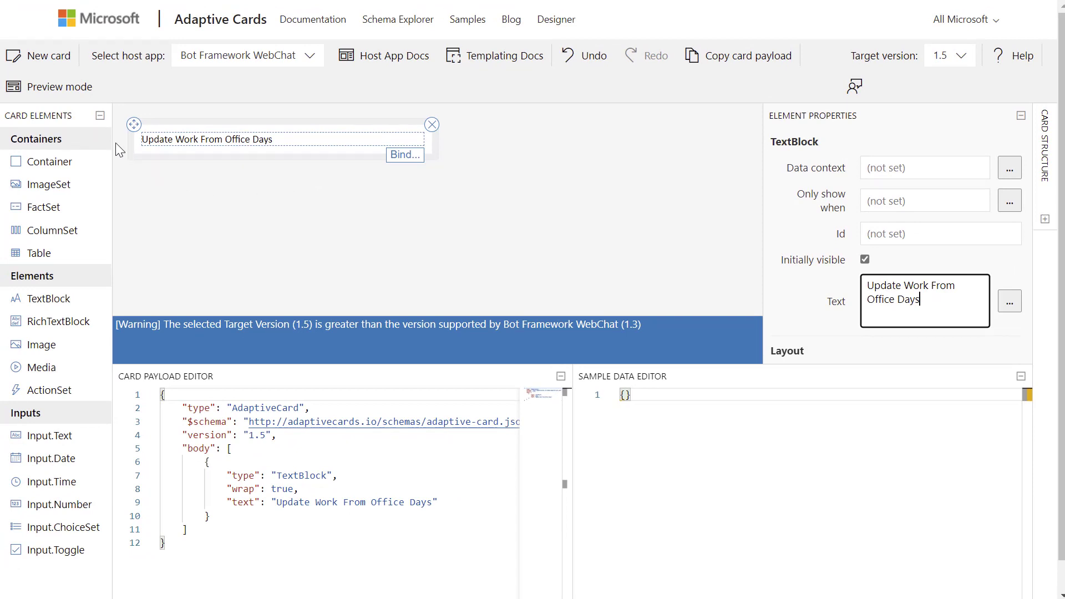
# Preview the card and return to editing it.
pyautogui.click(66, 94)
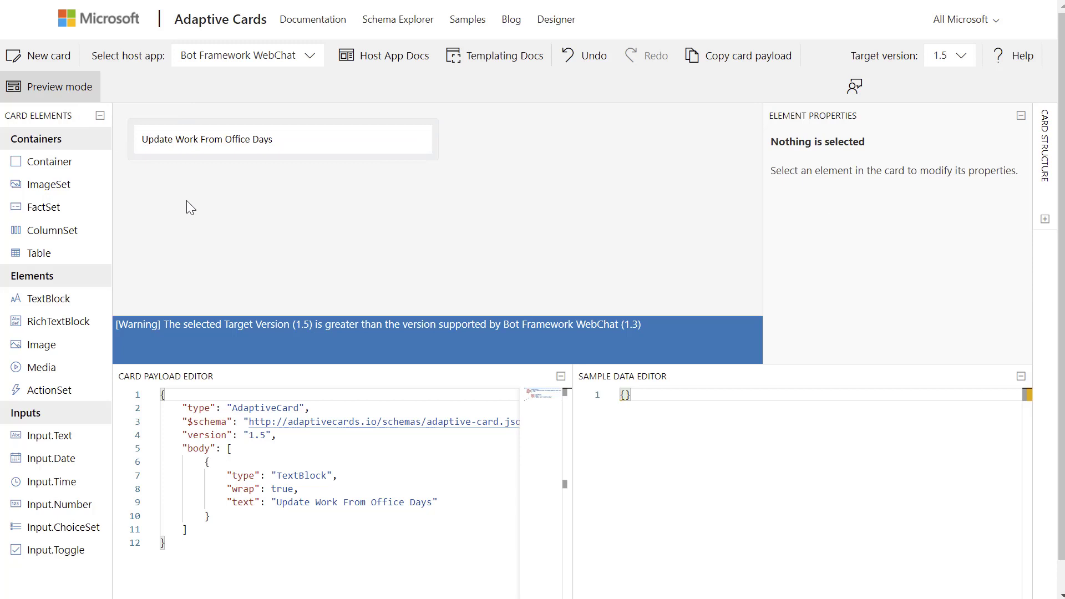
pyautogui.click(63, 96)
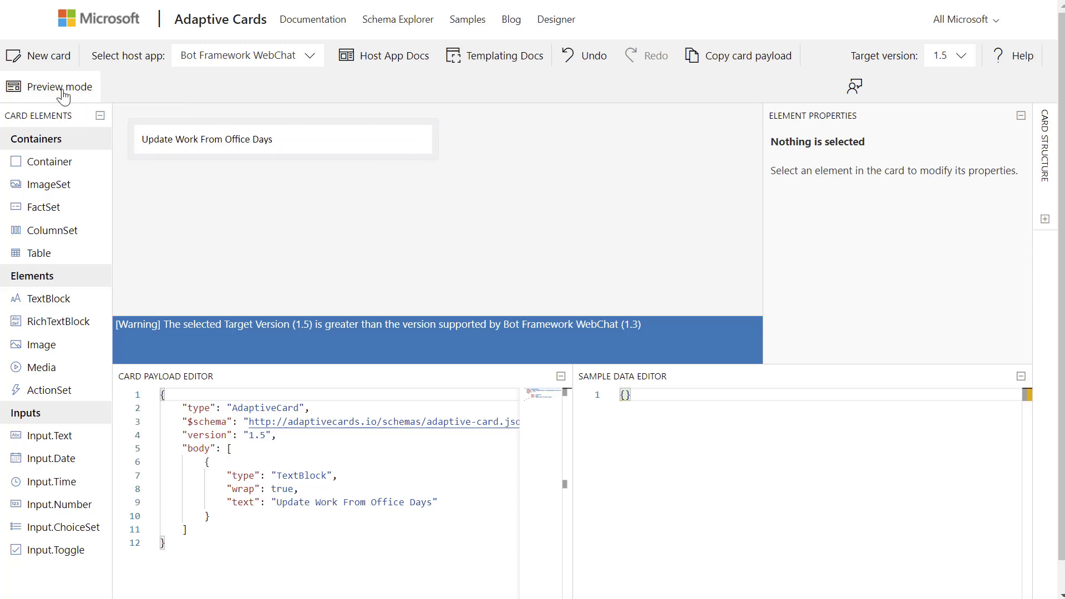
pyautogui.click(263, 140)
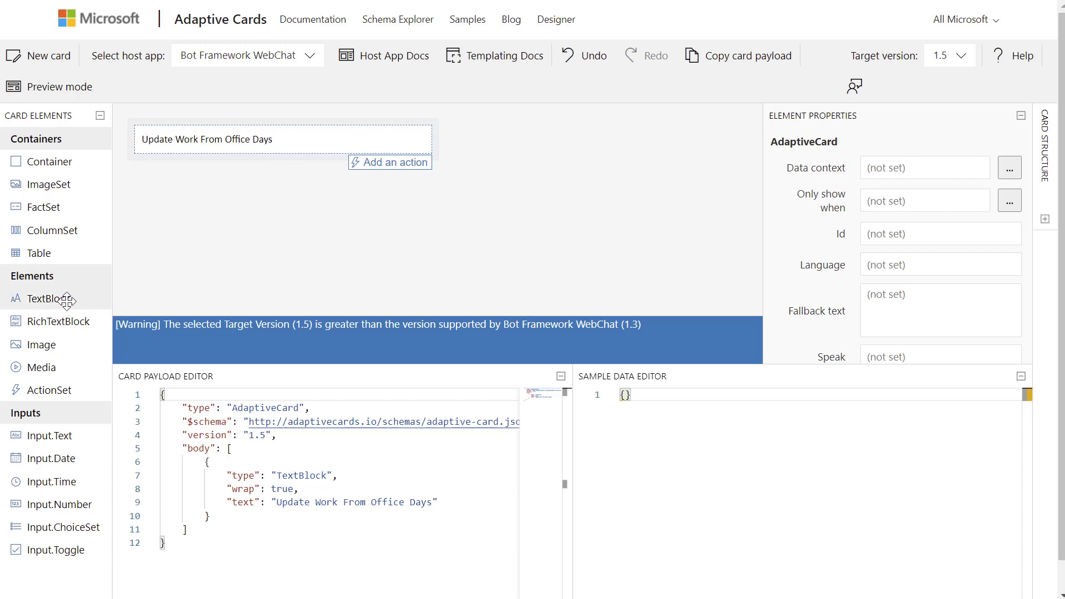
# Add a TextBlock below the title reading "Please remember to enter the days that you will be working from the office next week in the office days tracker.".
pyautogui.moveTo(66, 300); pyautogui.dragTo(192, 178)
pyautogui.moveTo(192, 177)
pyautogui.mouseDown()
pyautogui.moveTo(181, 121)
pyautogui.moveTo(191, 161)
pyautogui.mouseUp()
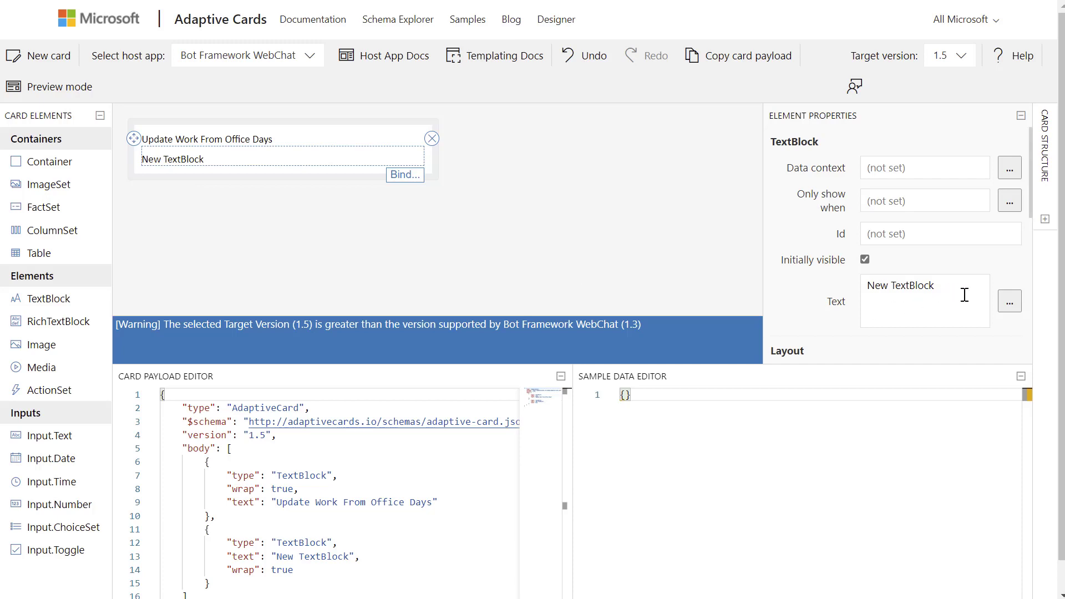
pyautogui.moveTo(962, 286); pyautogui.dragTo(863, 288)
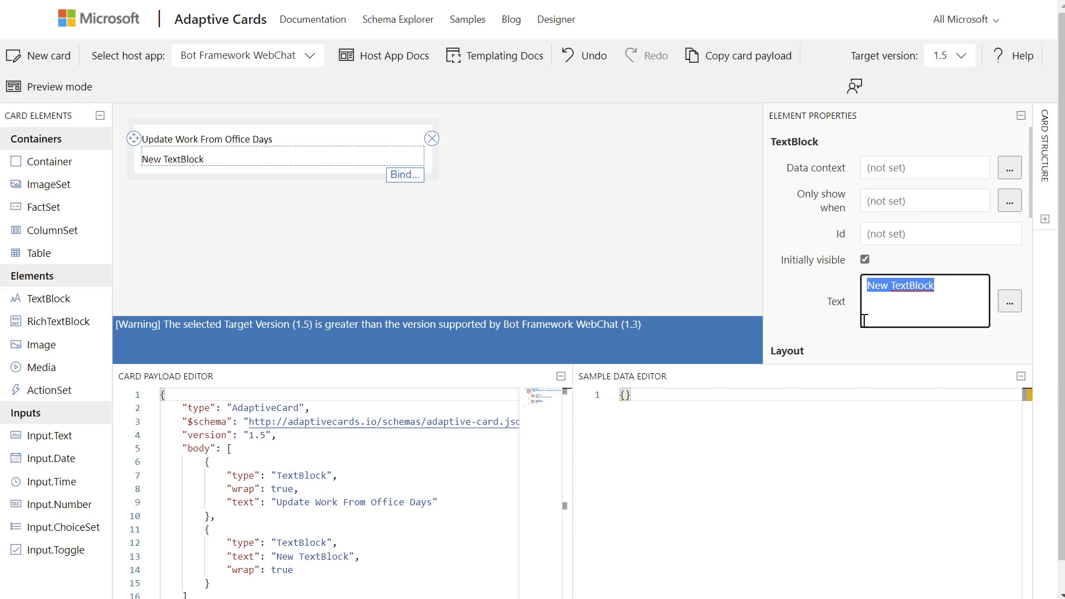
pyautogui.write('Please remember to enter the days that you will be working from the office next week in the office days tracker.')
pyautogui.click(686, 260)
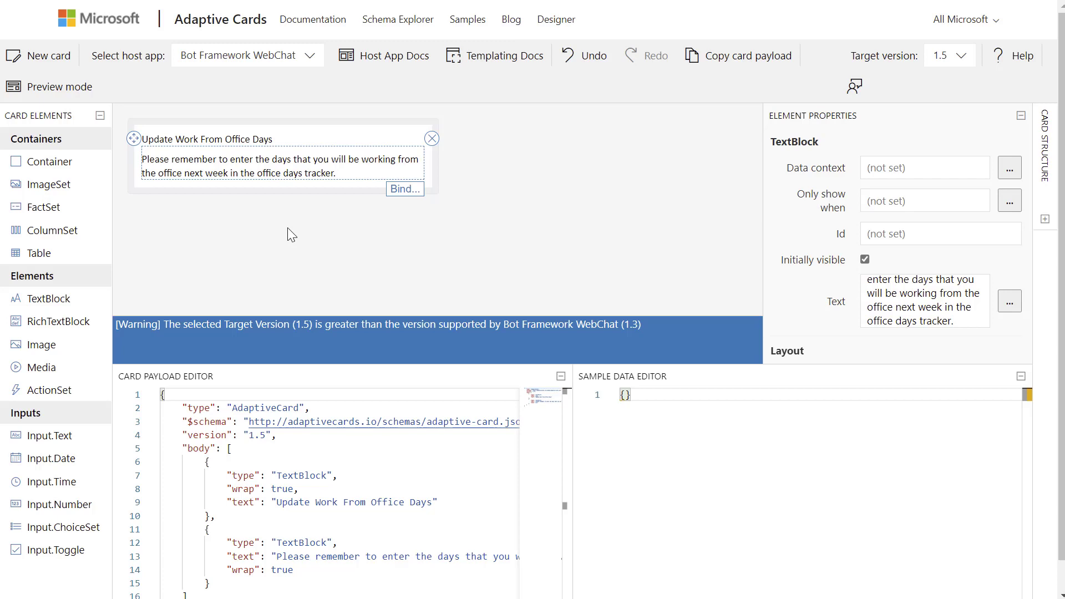
# Try Large spacing on the title TextBlock and restore its spacing to Default.
pyautogui.click(274, 143)
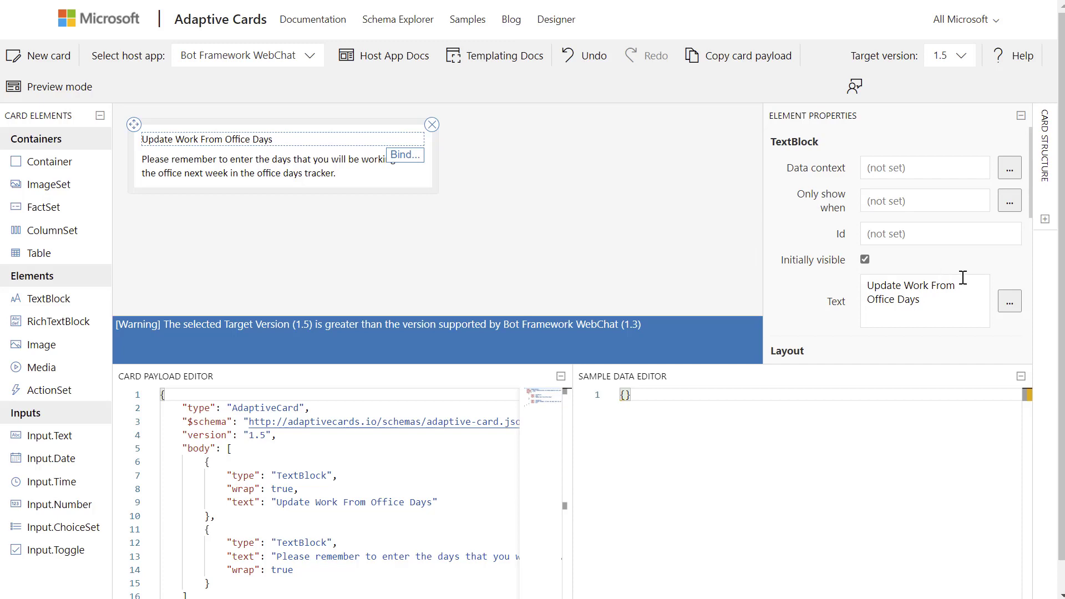
pyautogui.scroll(-2, 960, 280)
pyautogui.scroll(-1, 960, 280)
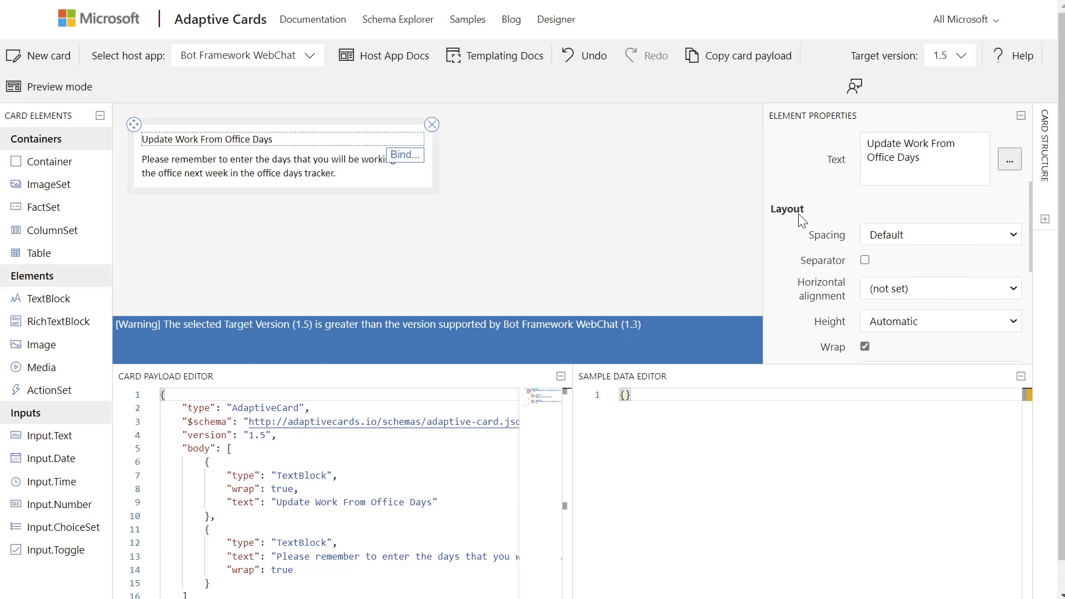
pyautogui.scroll(-1, 797, 219)
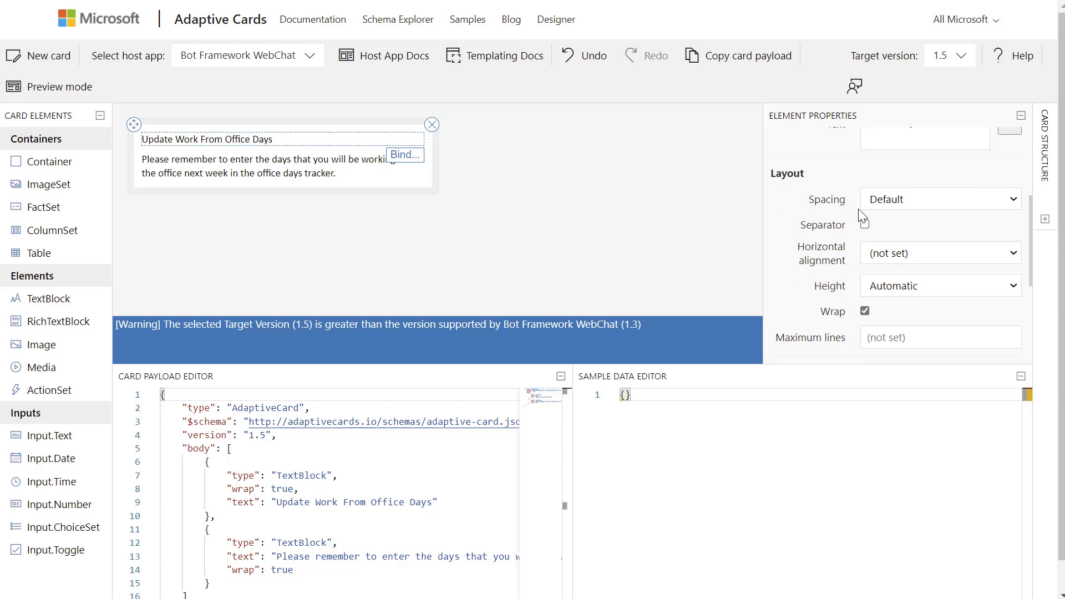
pyautogui.click(907, 203)
pyautogui.click(906, 203)
pyautogui.click(906, 203)
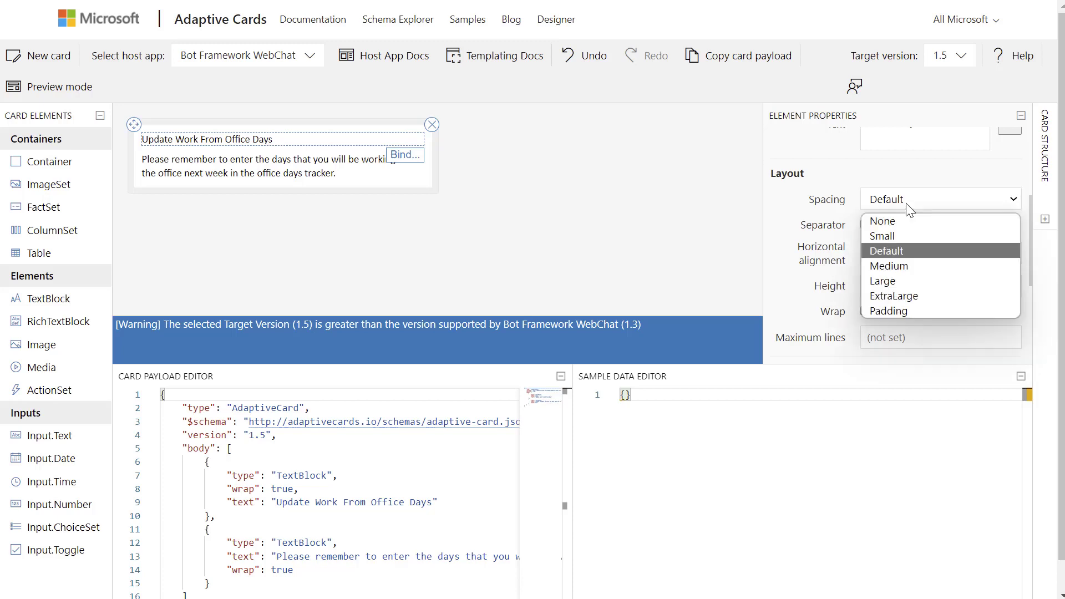
pyautogui.click(920, 280)
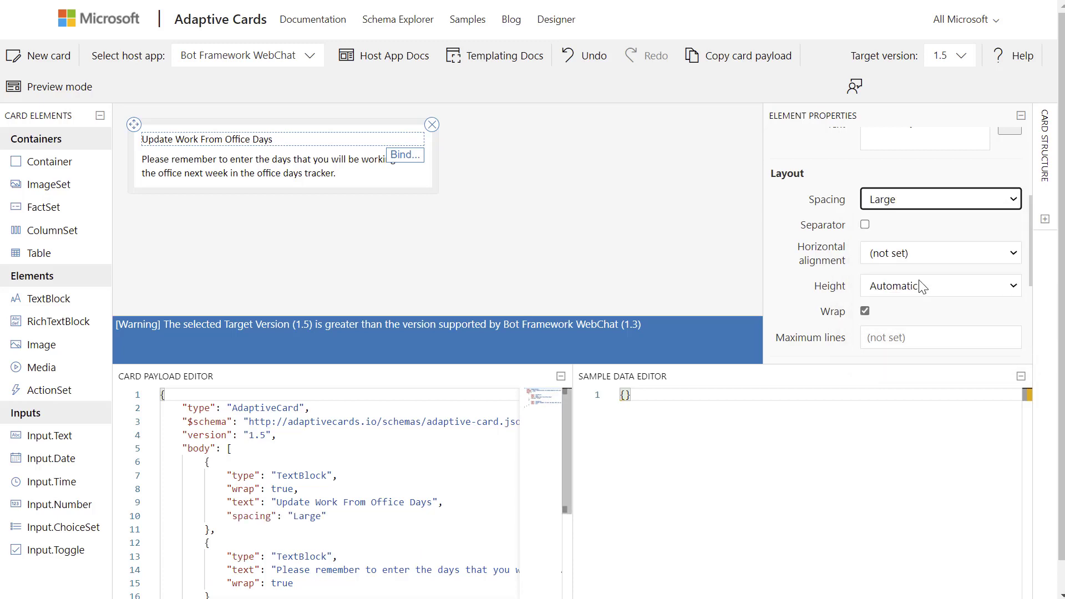
pyautogui.click(889, 206)
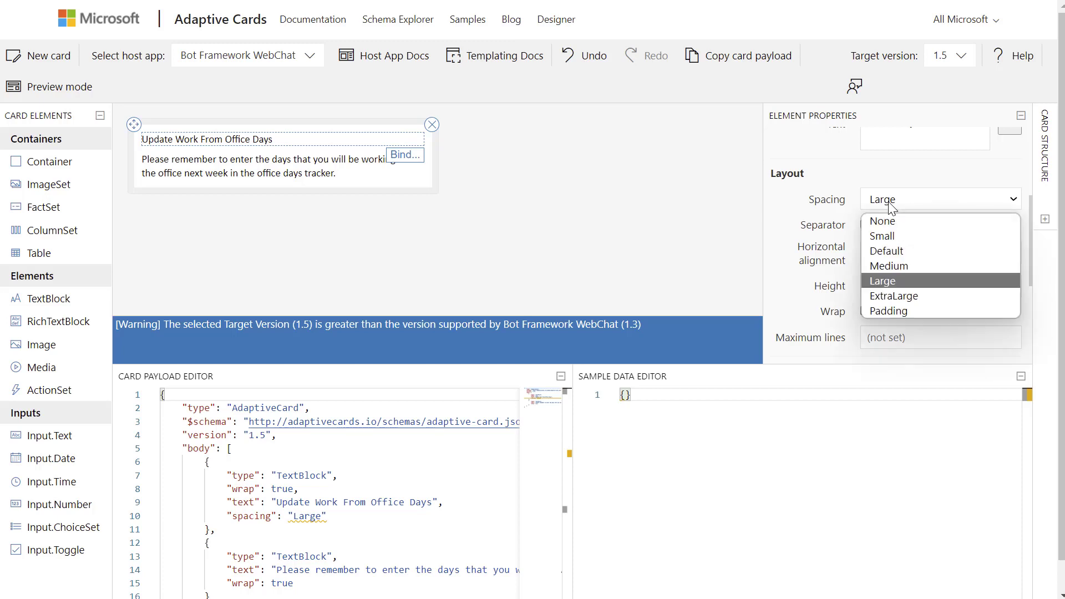
pyautogui.click(908, 253)
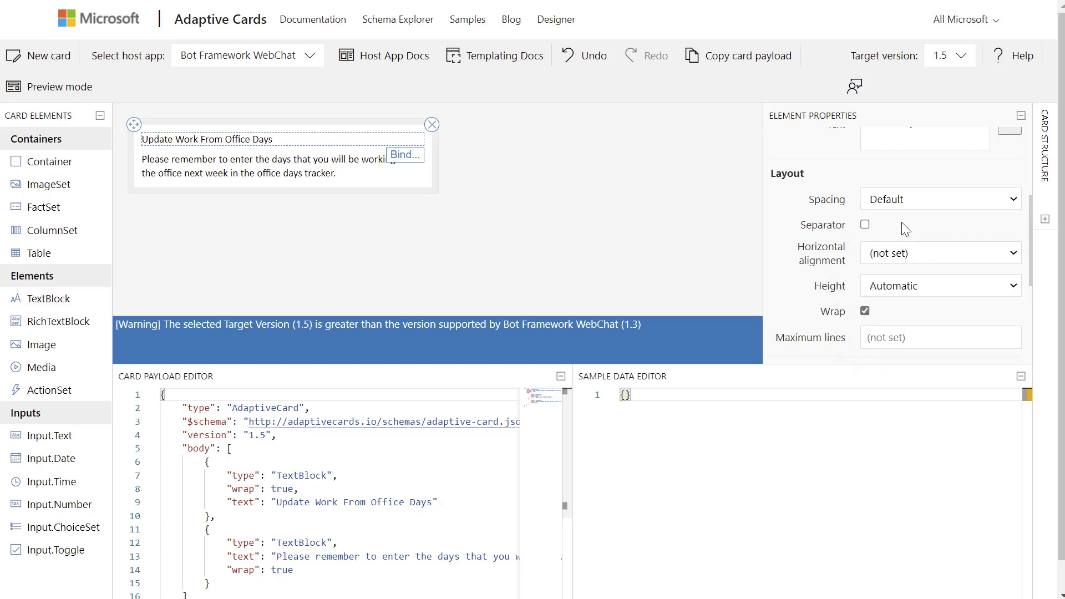
pyautogui.click(921, 287)
pyautogui.click(920, 284)
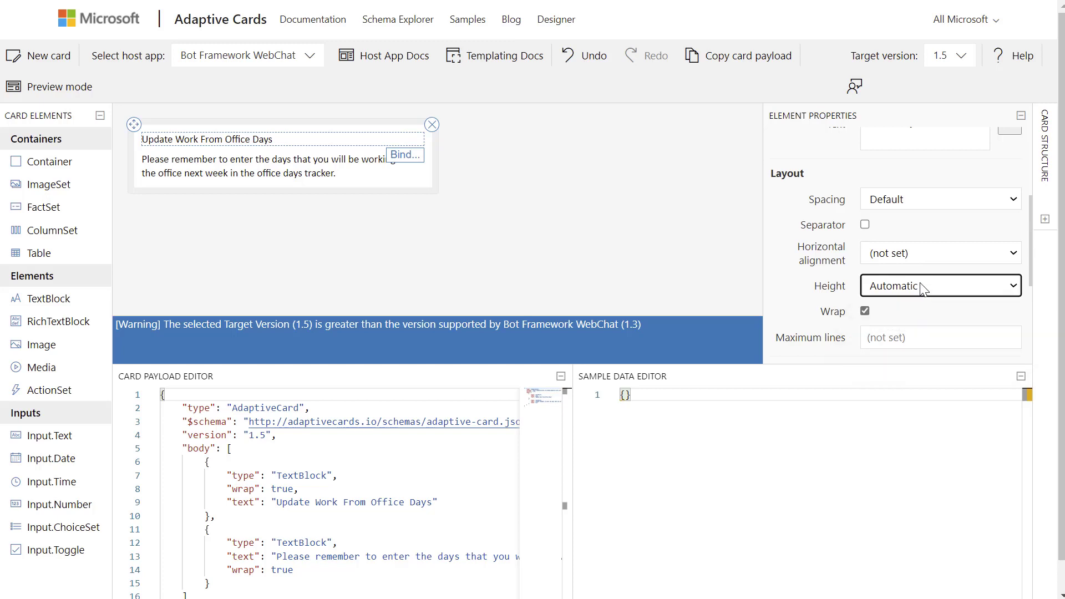
# Set the title TextBlock's weight to Bolder and its size to Large.
pyautogui.scroll(-1, 896, 264)
pyautogui.scroll(-3, 896, 264)
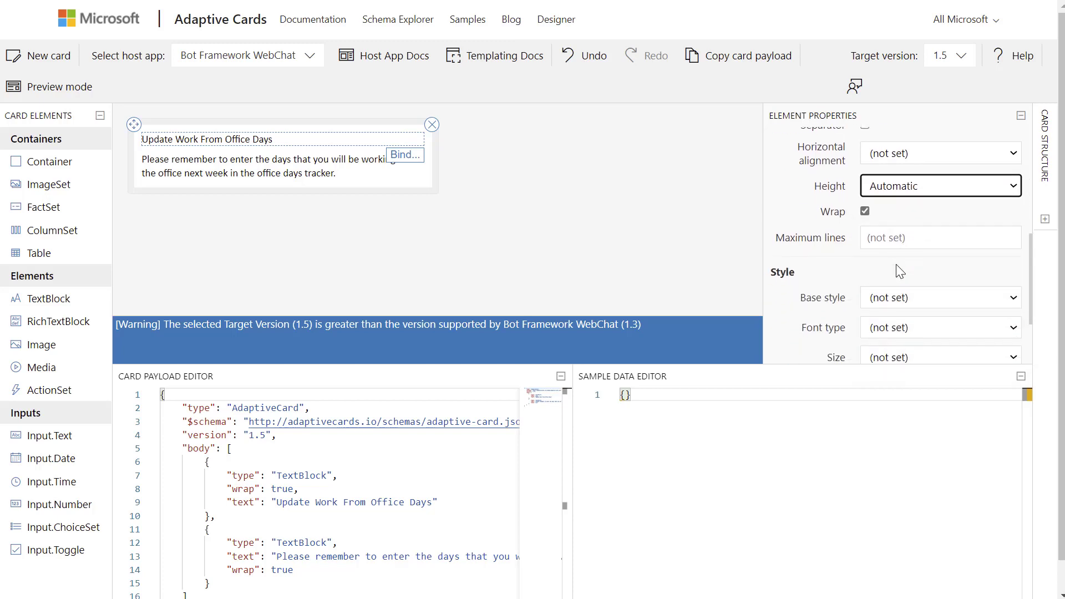
pyautogui.scroll(-2, 895, 262)
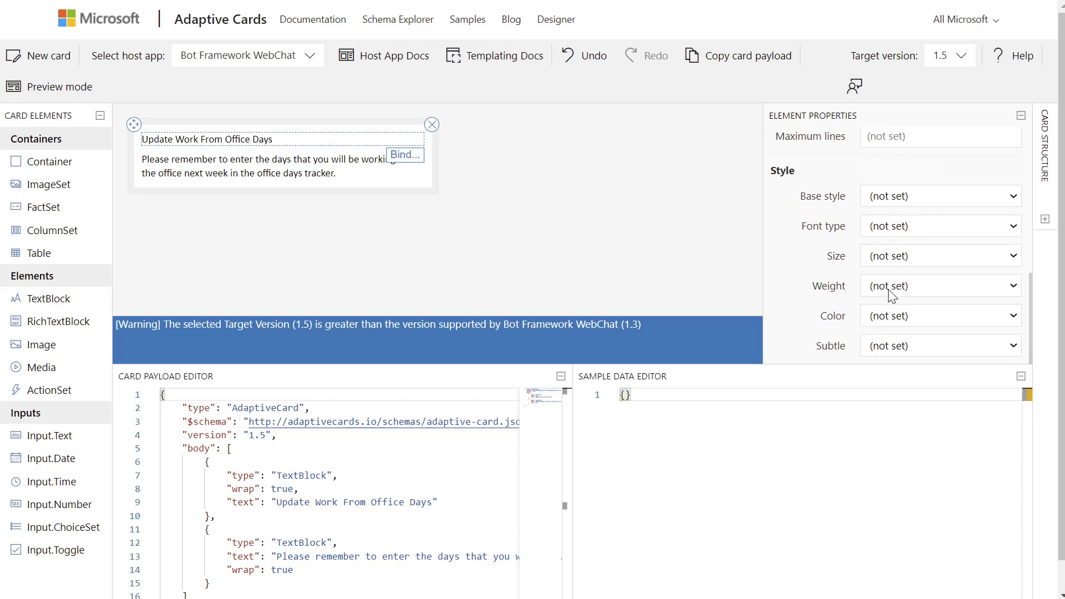
pyautogui.click(889, 287)
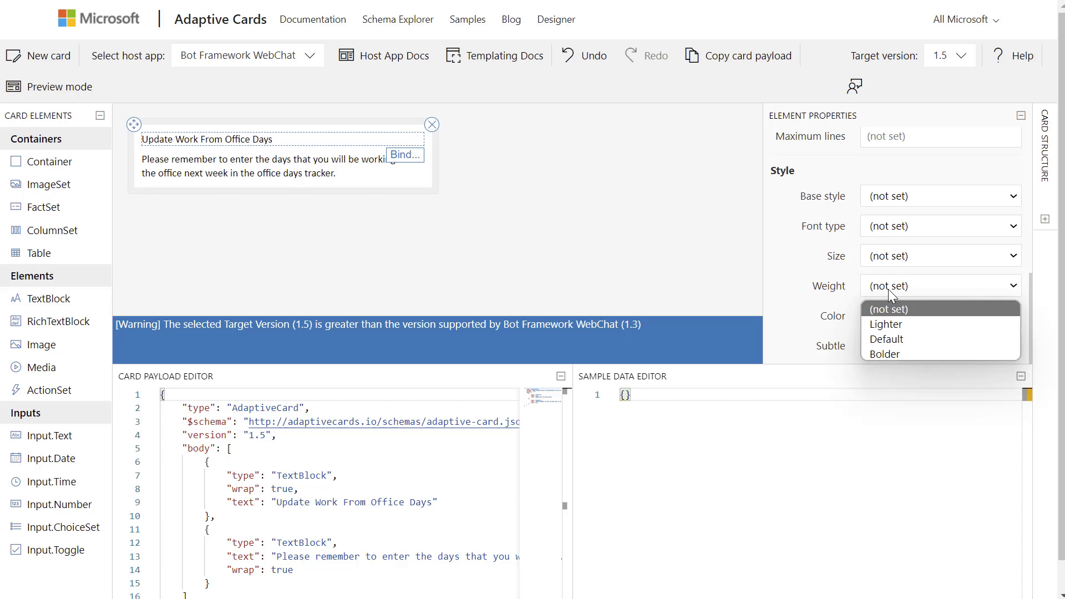
pyautogui.click(917, 354)
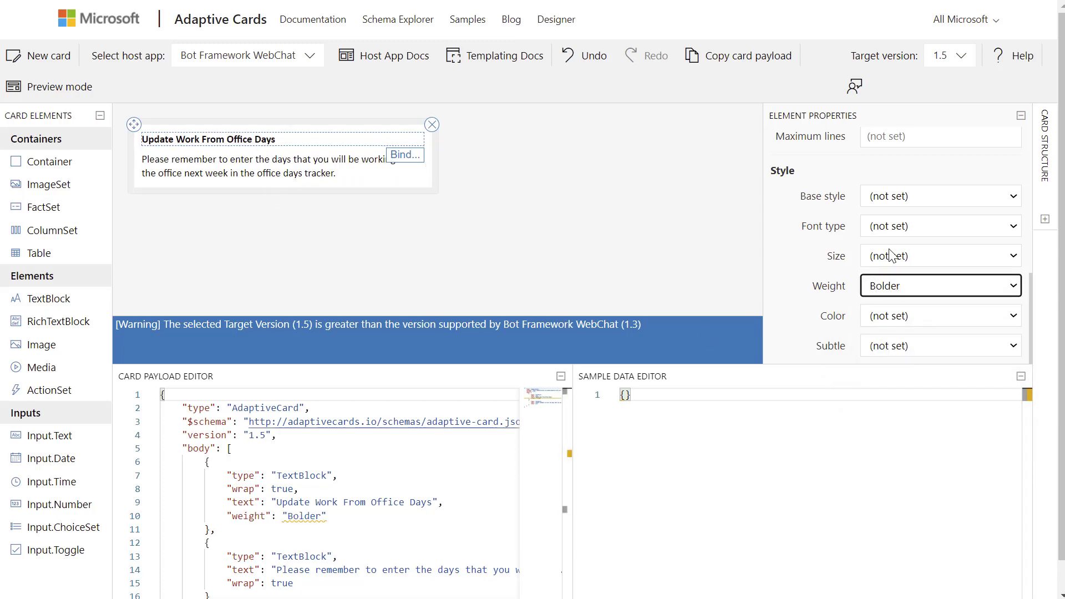
pyautogui.click(900, 258)
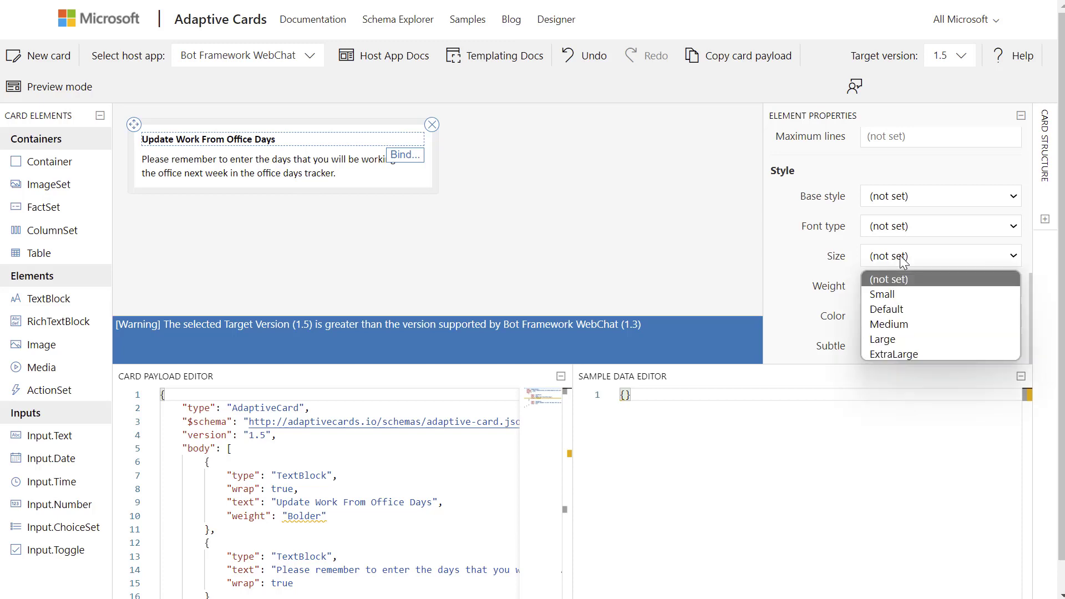
pyautogui.click(921, 337)
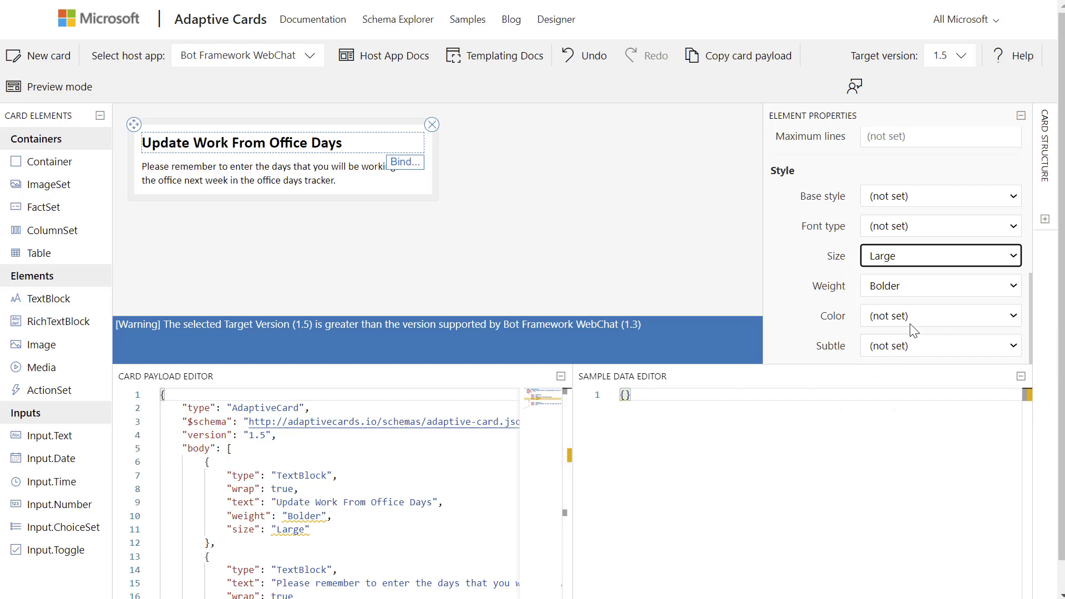
# Set the color of the "Update Work From Office Days" title to Attention.
pyautogui.click(881, 324)
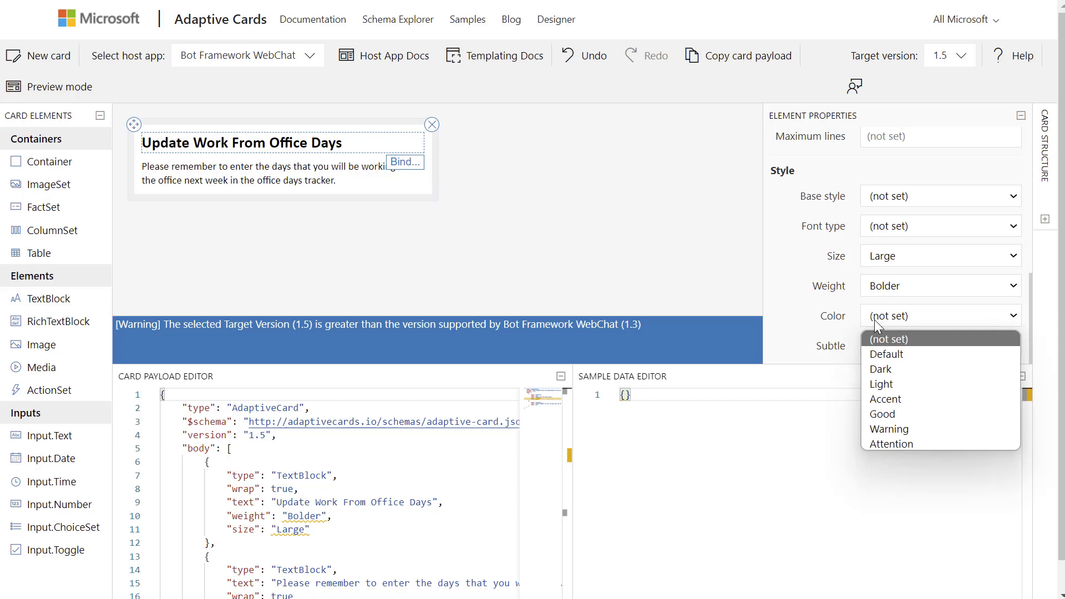
pyautogui.click(932, 445)
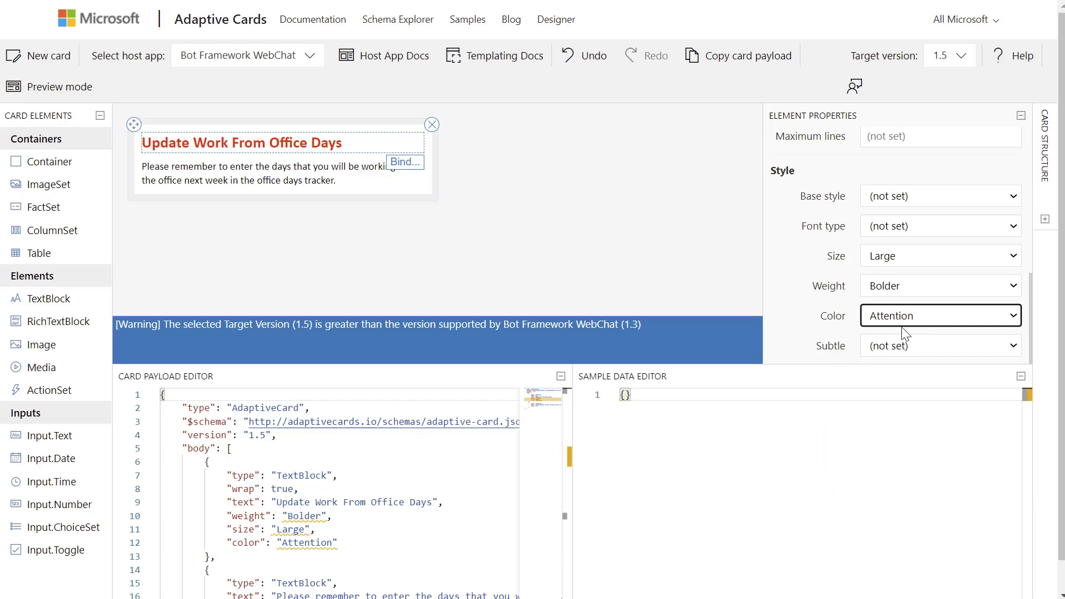
pyautogui.click(747, 289)
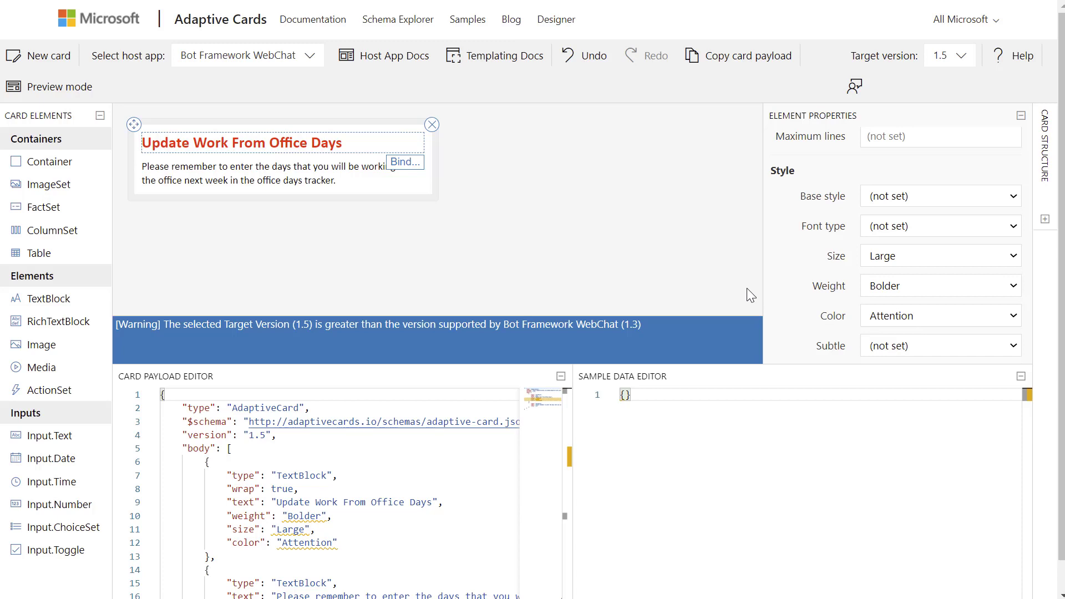
# Set the size of the reminder message TextBlock below the title to Medium.
pyautogui.click(298, 183)
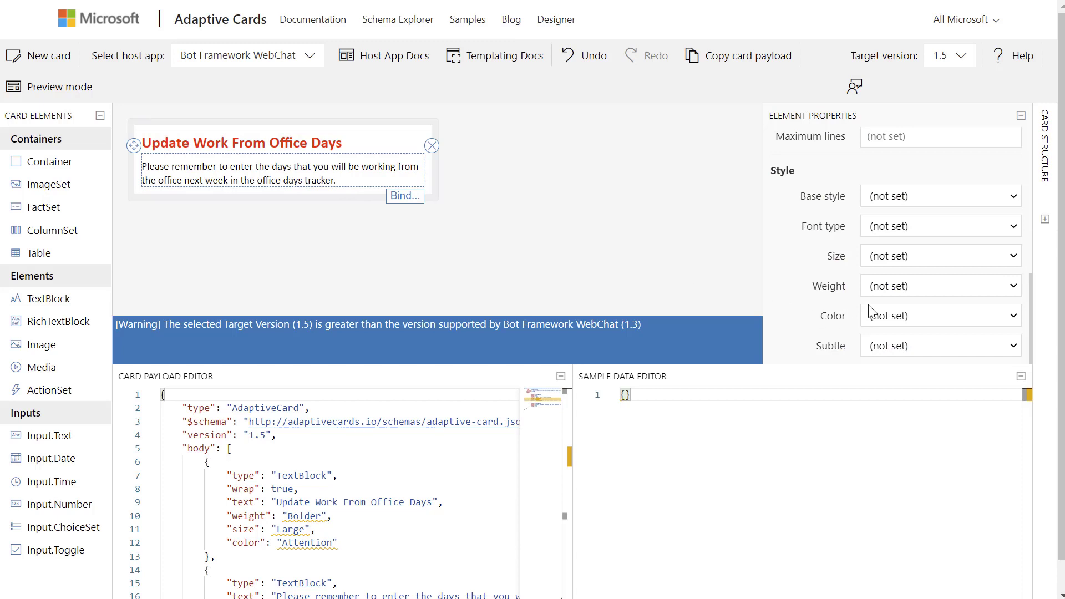
pyautogui.click(900, 258)
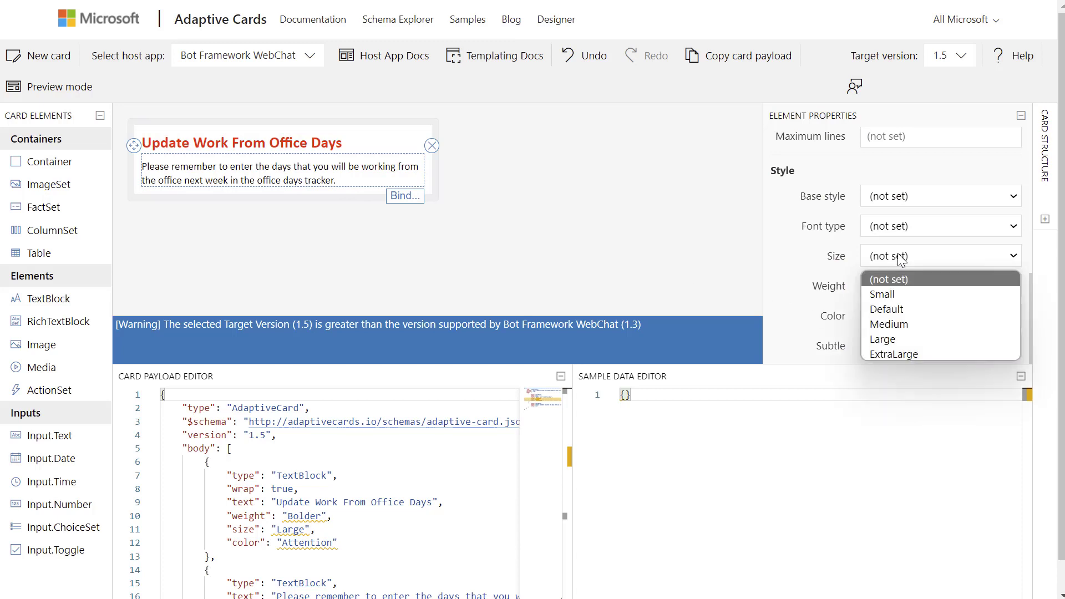
pyautogui.click(909, 324)
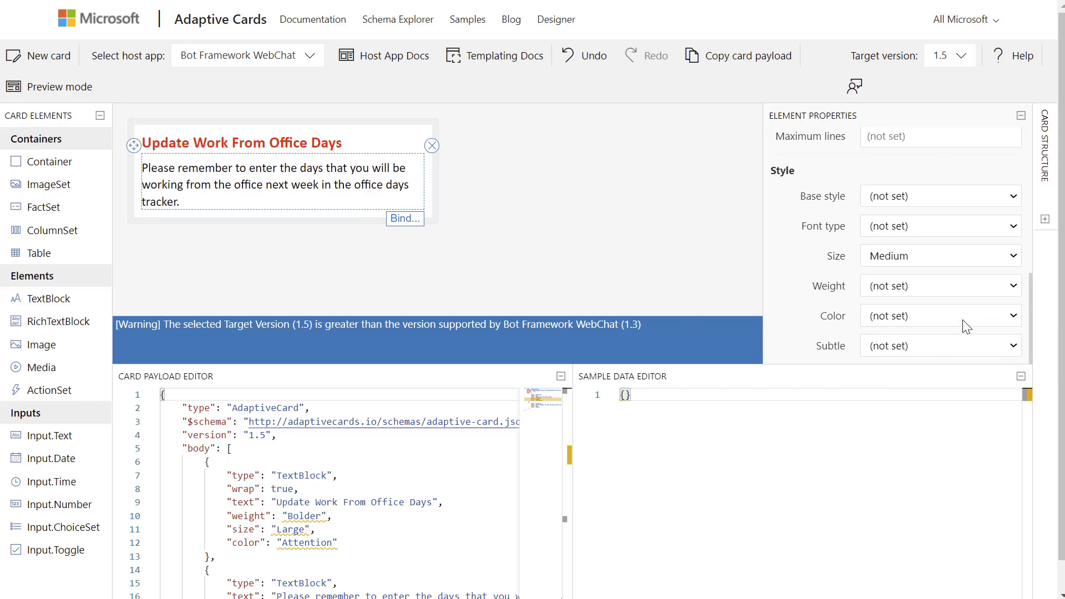
pyautogui.scroll(-1, 965, 327)
pyautogui.scroll(2, 938, 314)
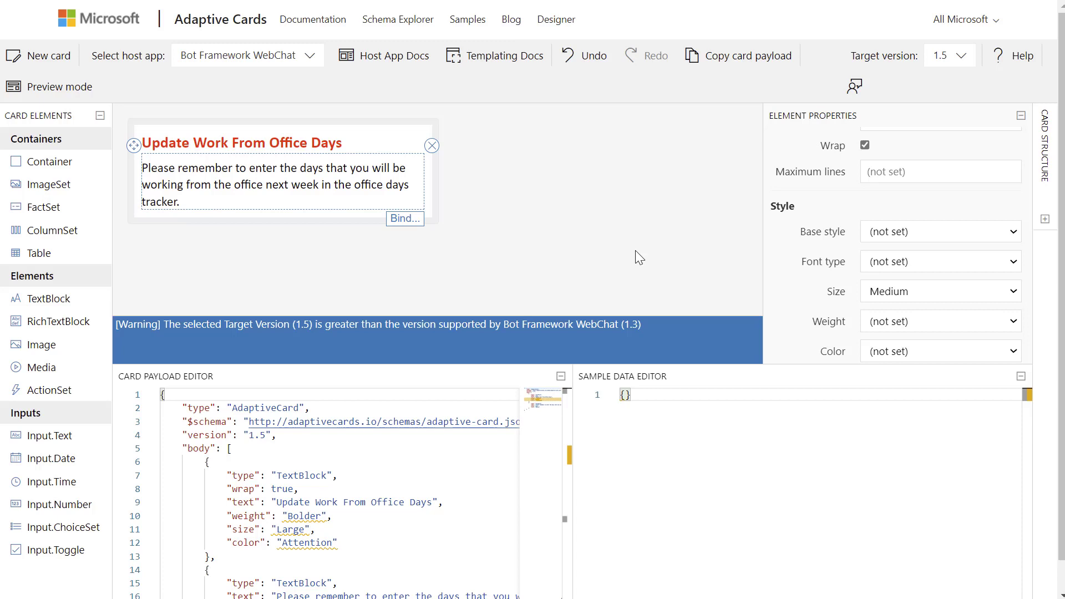
# Add an Action.OpenUrl action to the bottom of the adaptive card.
pyautogui.click(265, 235)
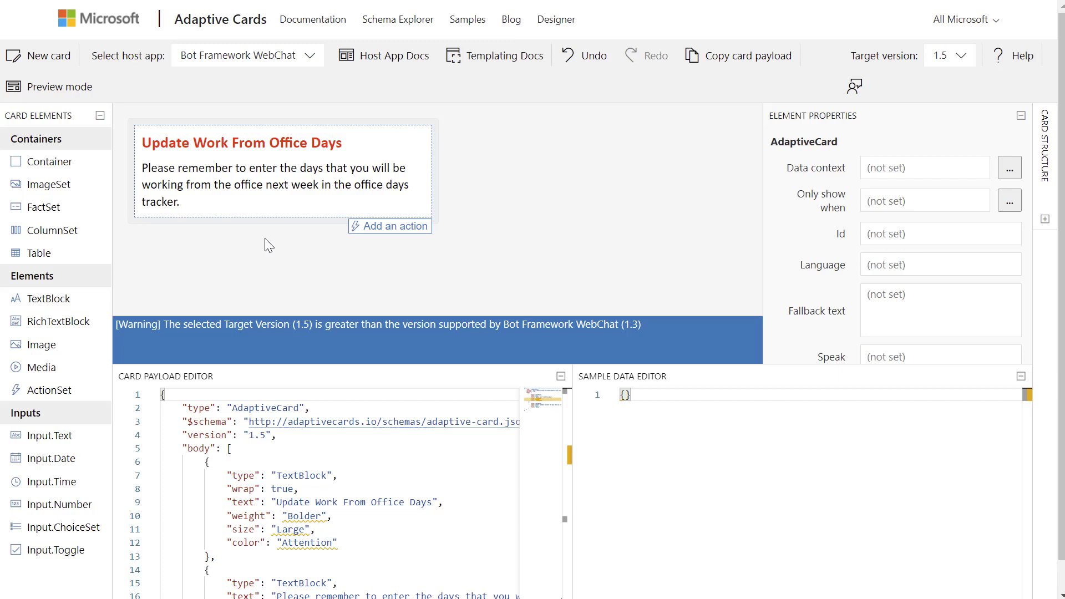
pyautogui.click(387, 227)
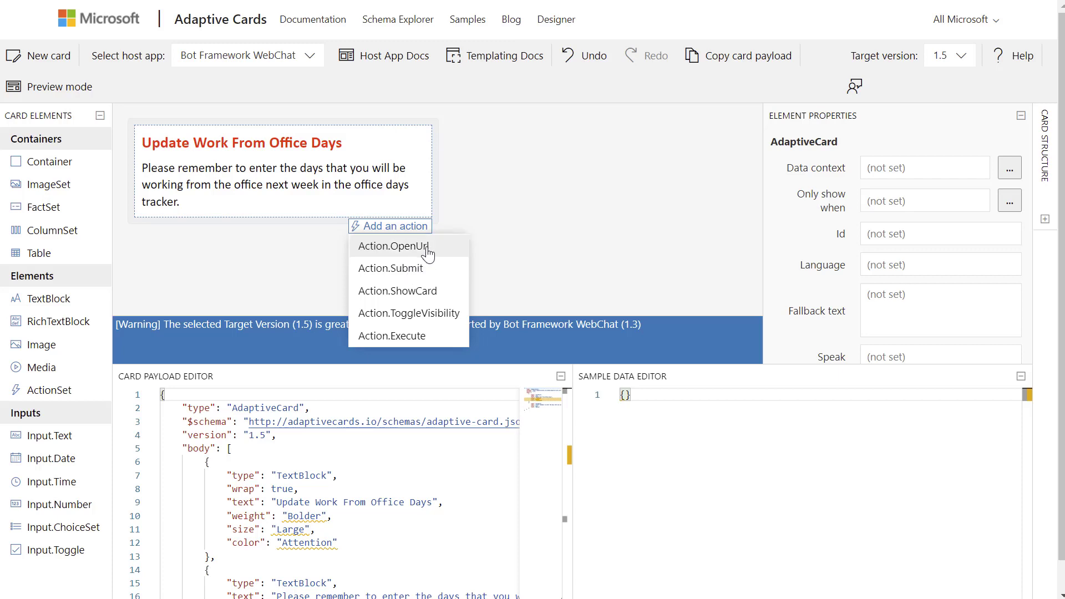
pyautogui.click(427, 253)
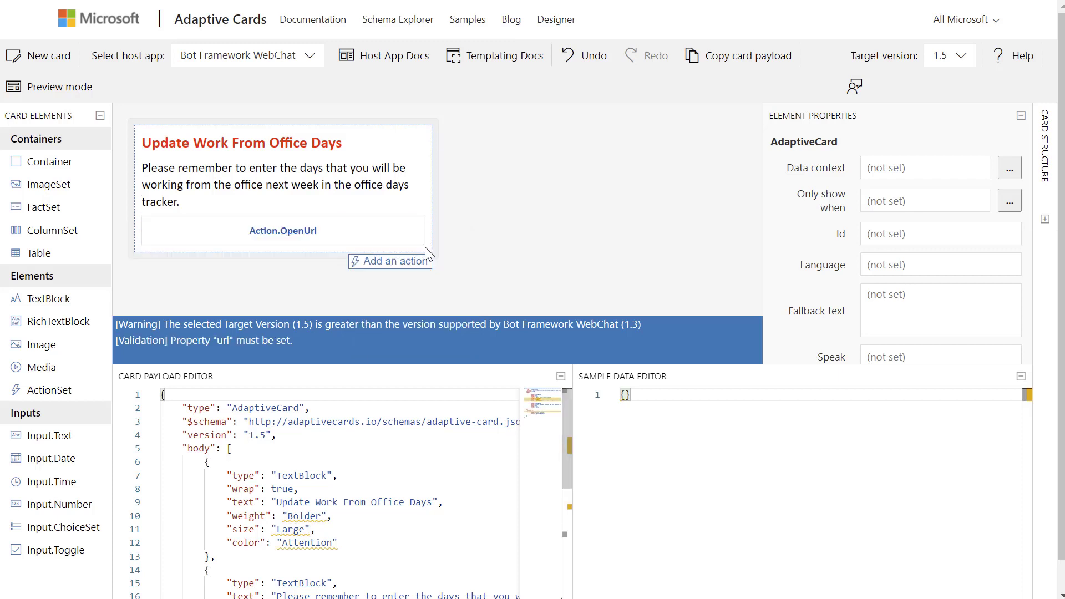
# Paste the SharePoint link to the FinanceTeam2 site's Office Days list as the Action.OpenUrl action's URL.
pyautogui.click(294, 234)
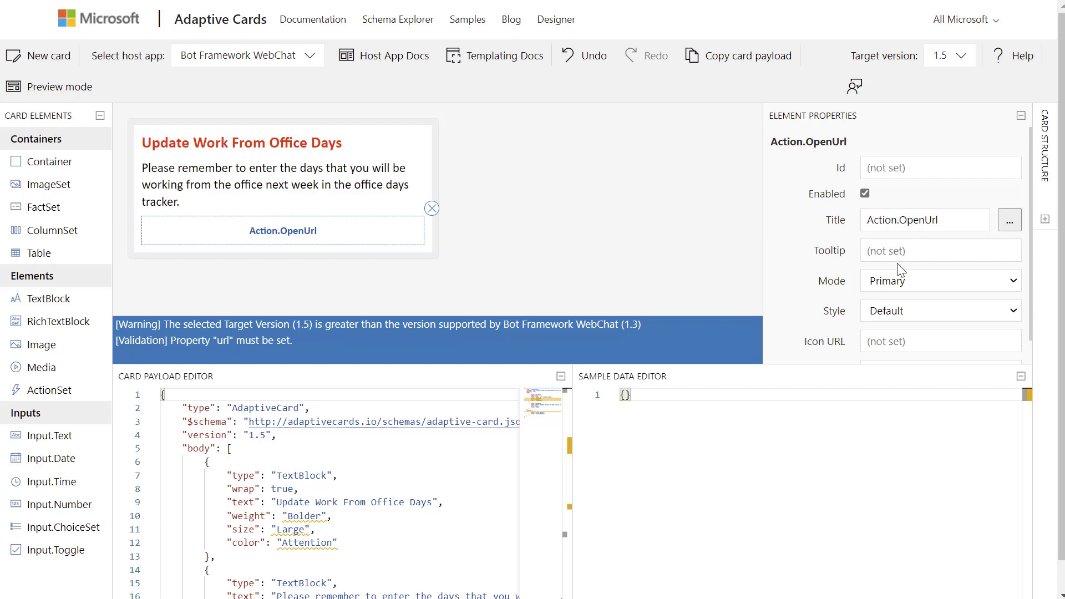
pyautogui.click(907, 251)
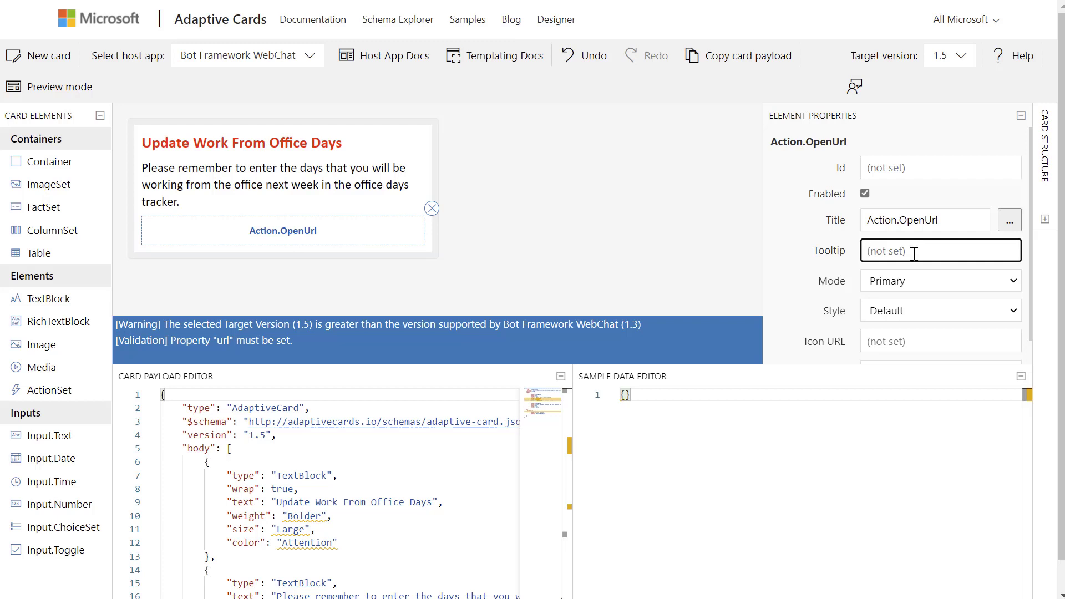
pyautogui.scroll(-3, 913, 275)
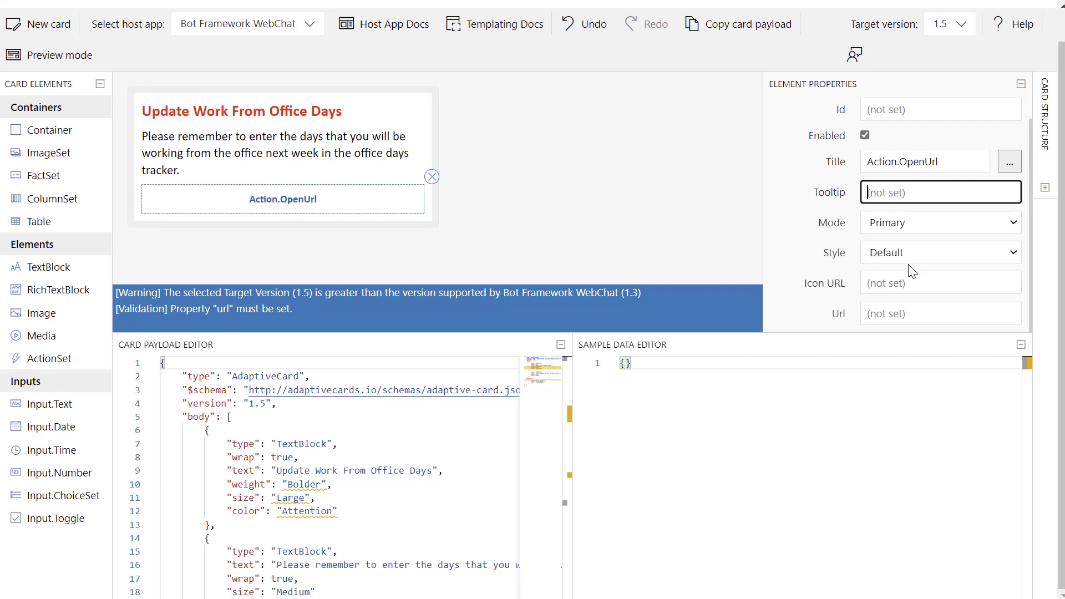
pyautogui.click(920, 319)
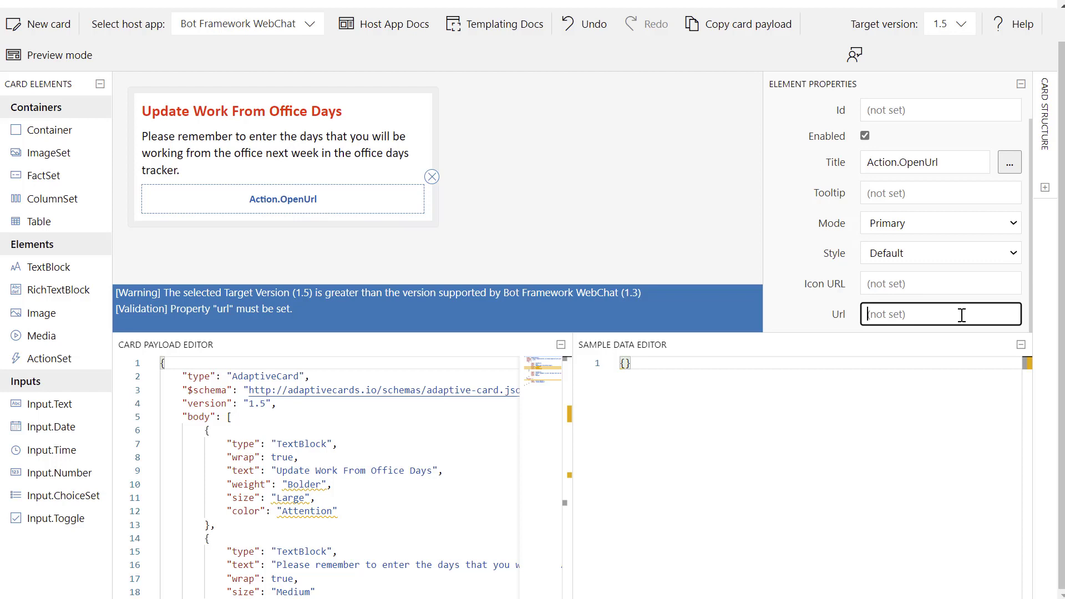
pyautogui.hotkey('ctrl', 'v')
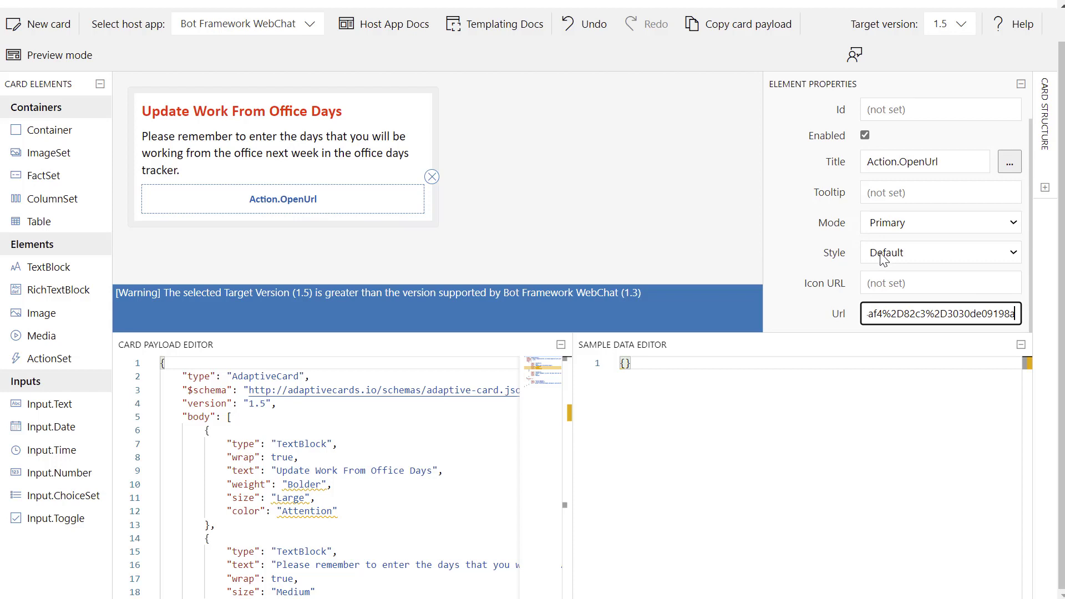
# Change the Action.OpenUrl action's title to "Click Here".
pyautogui.scroll(1, 883, 258)
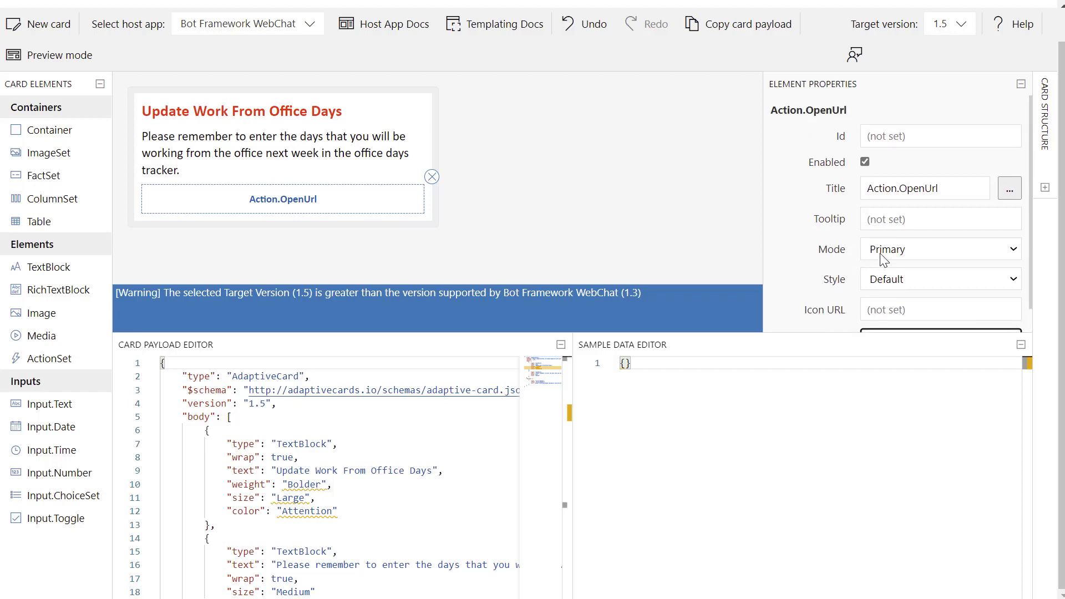
pyautogui.click(964, 188)
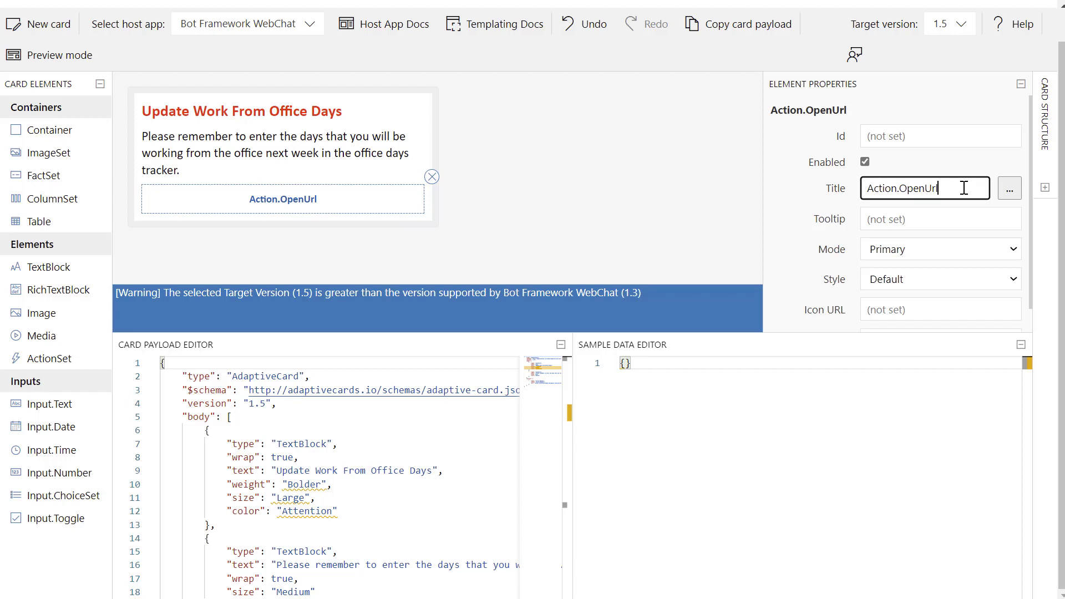
pyautogui.moveTo(964, 188); pyautogui.dragTo(864, 195)
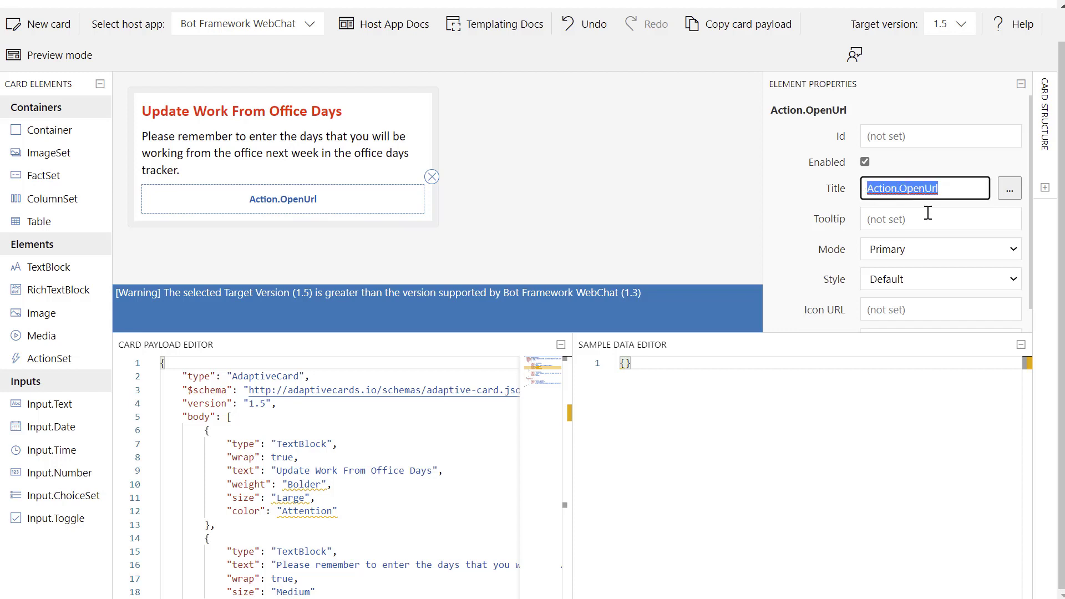
pyautogui.write('Click Here')
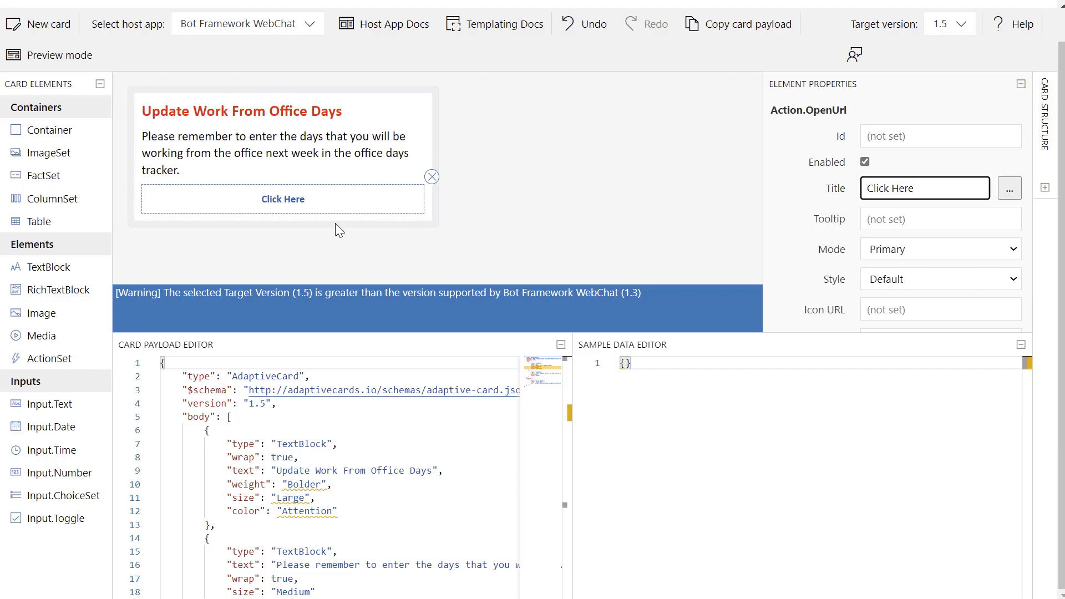
# Give the "Click Here" action the tooltip "Click here to open office days tracker".
pyautogui.click(879, 220)
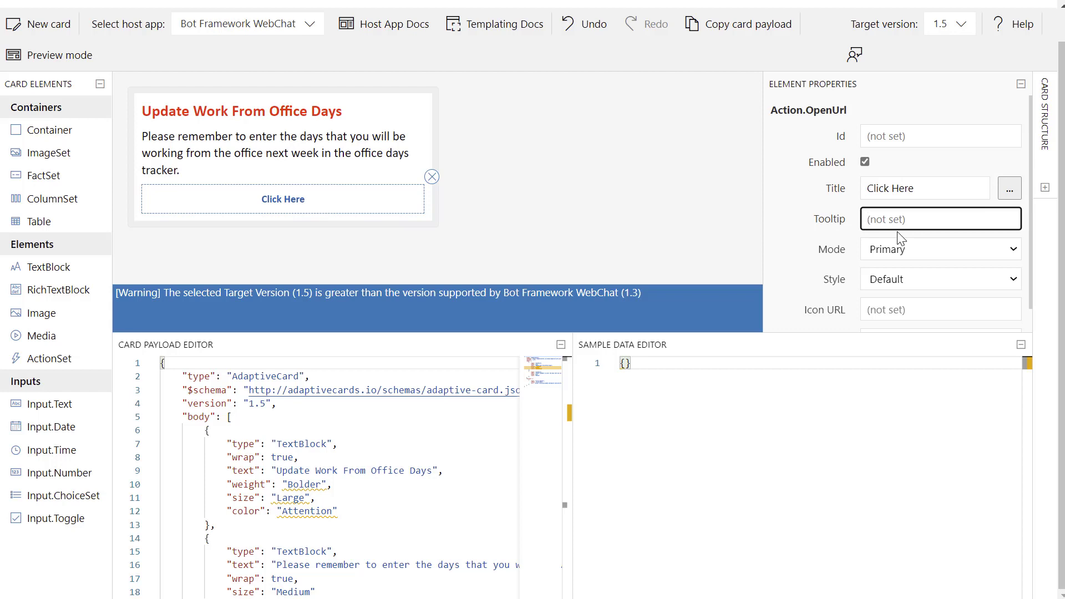
pyautogui.write('Click here to open office days tracker')
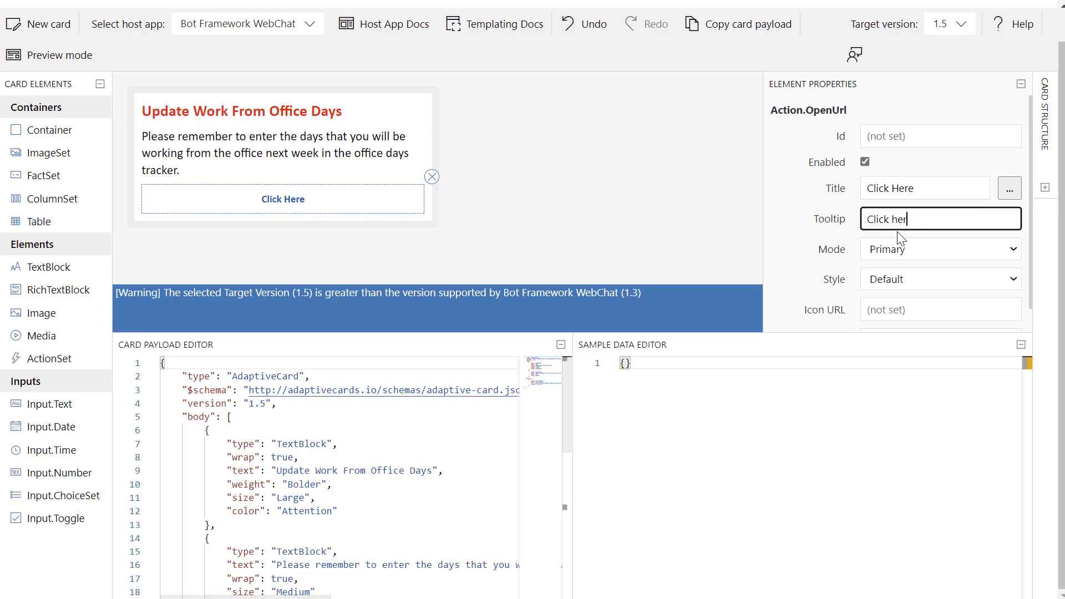
pyautogui.click(789, 240)
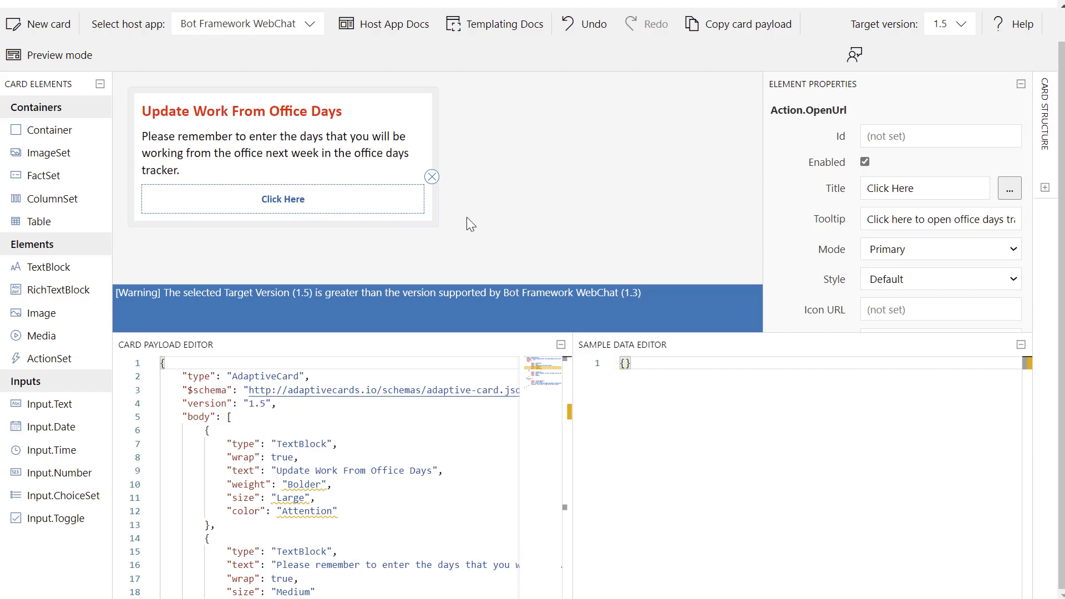
# Preview the card, test its "Click Here" action and dismiss the resulting message.
pyautogui.click(64, 59)
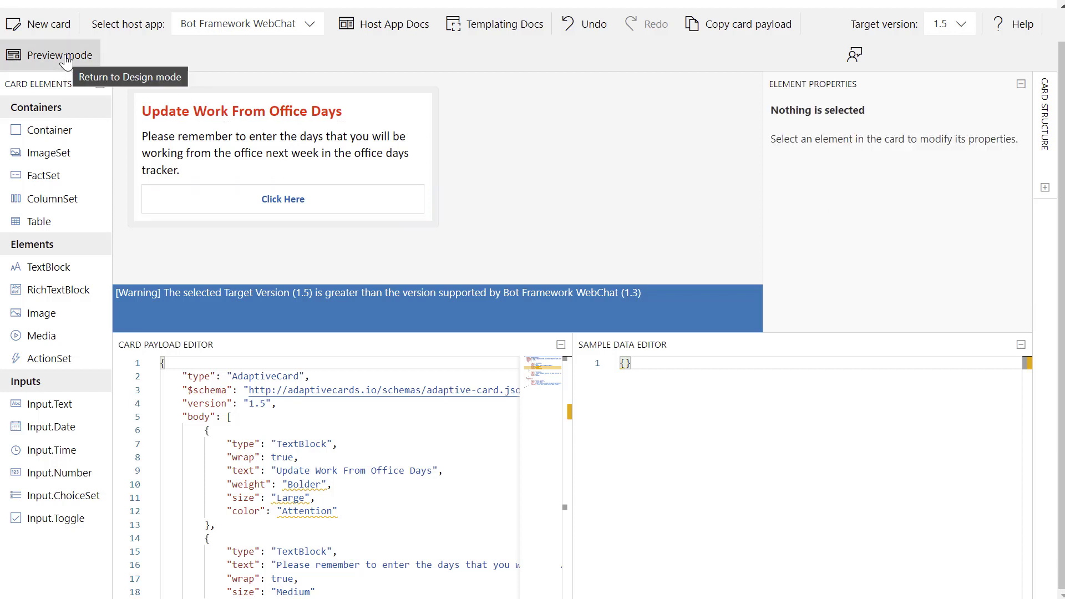
pyautogui.click(173, 205)
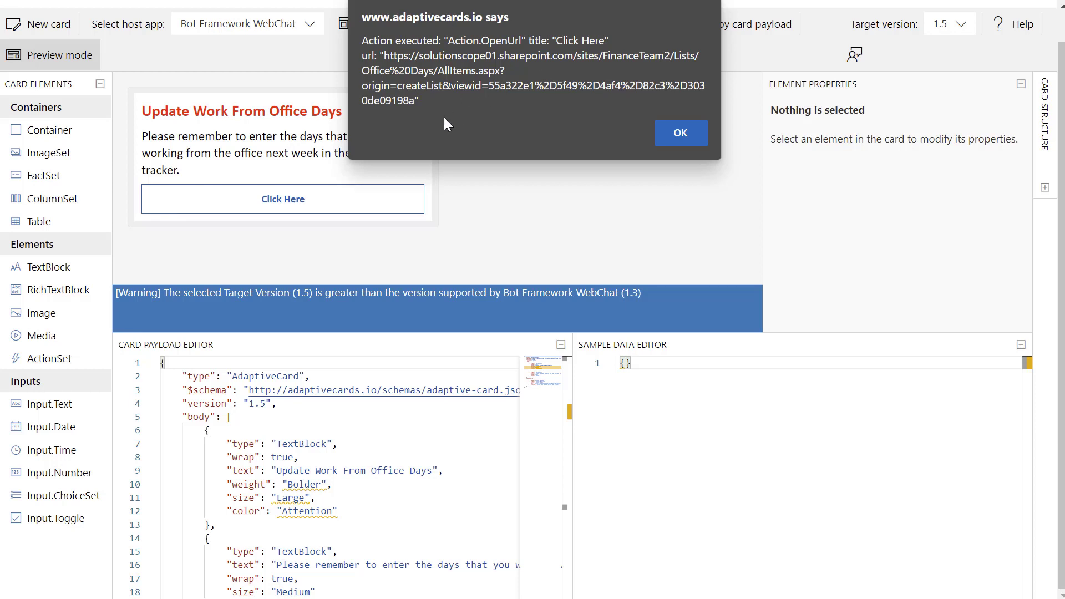
pyautogui.click(683, 133)
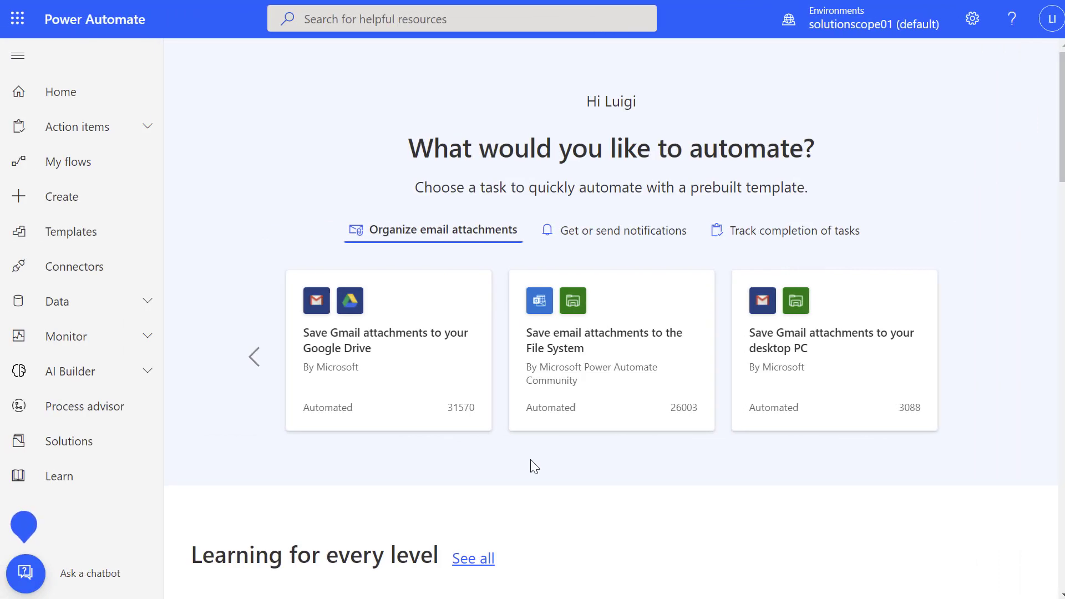
# Switch to Power Automate and start a new scheduled cloud flow named "Office Days".
pyautogui.click(93, 199)
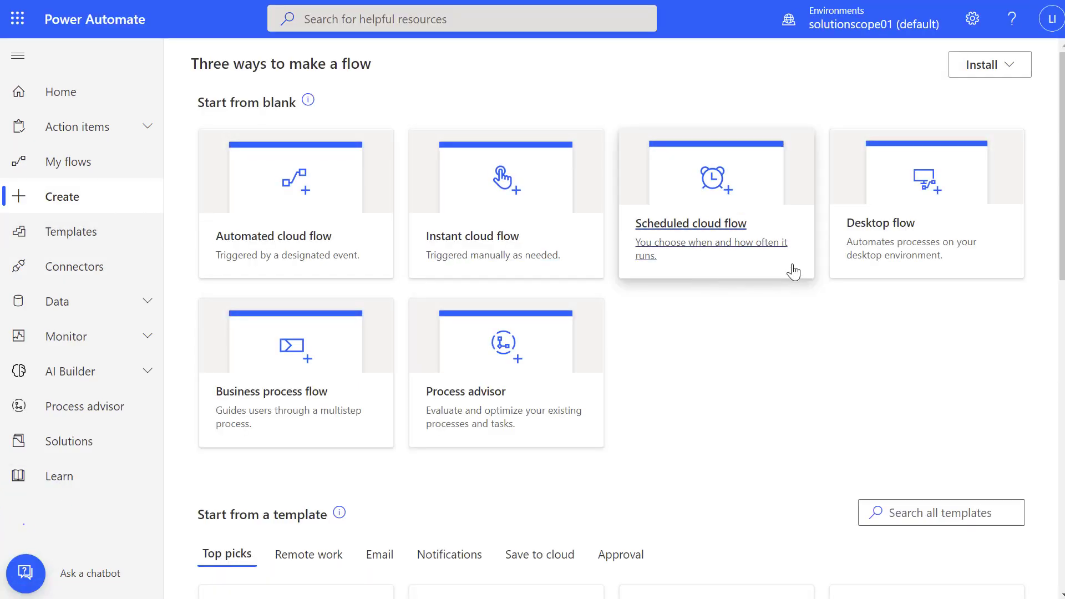
pyautogui.click(793, 272)
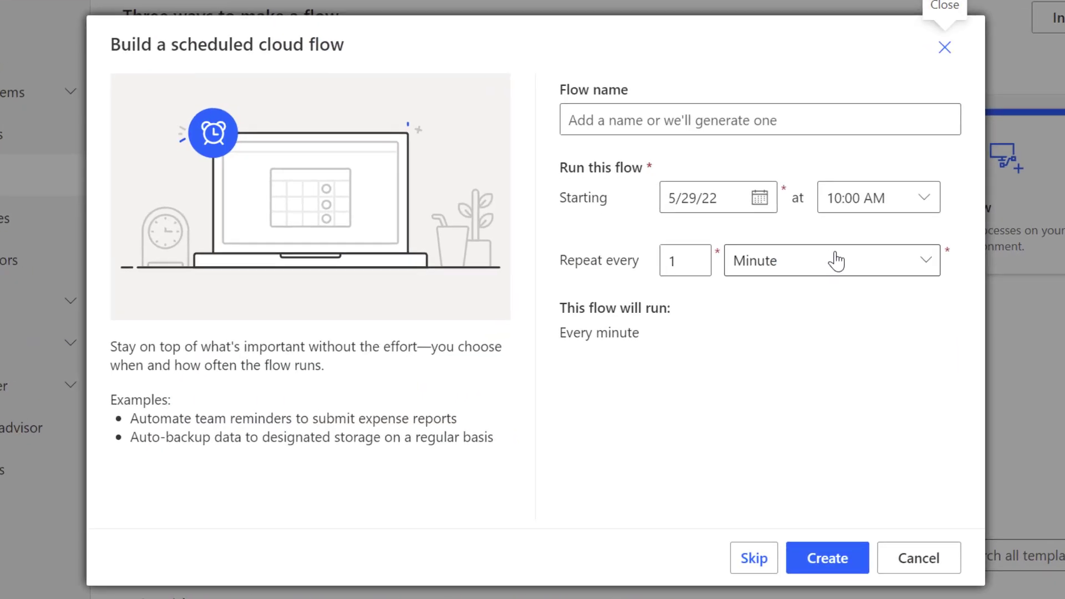
pyautogui.click(673, 126)
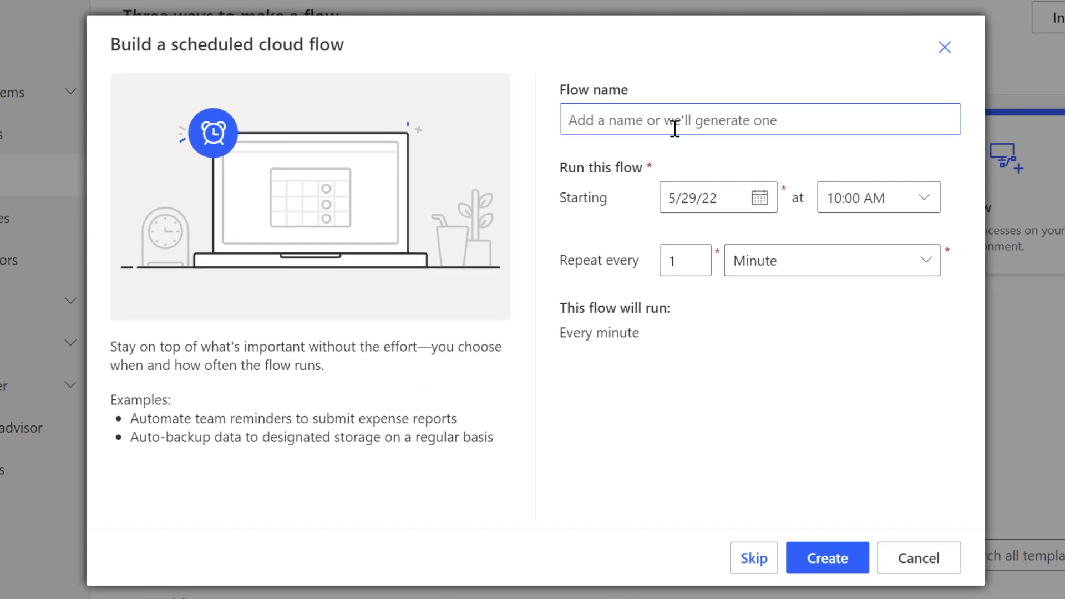
pyautogui.write('Office Days')
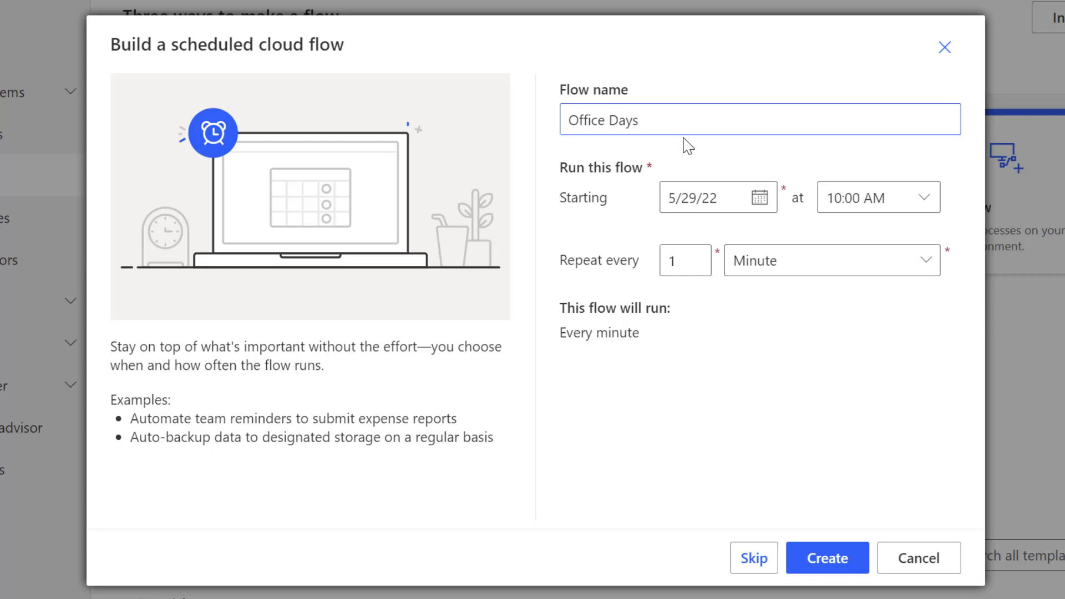
# Set the scheduled flow to start on 6/3/22 at 04:00 PM.
pyautogui.click(760, 198)
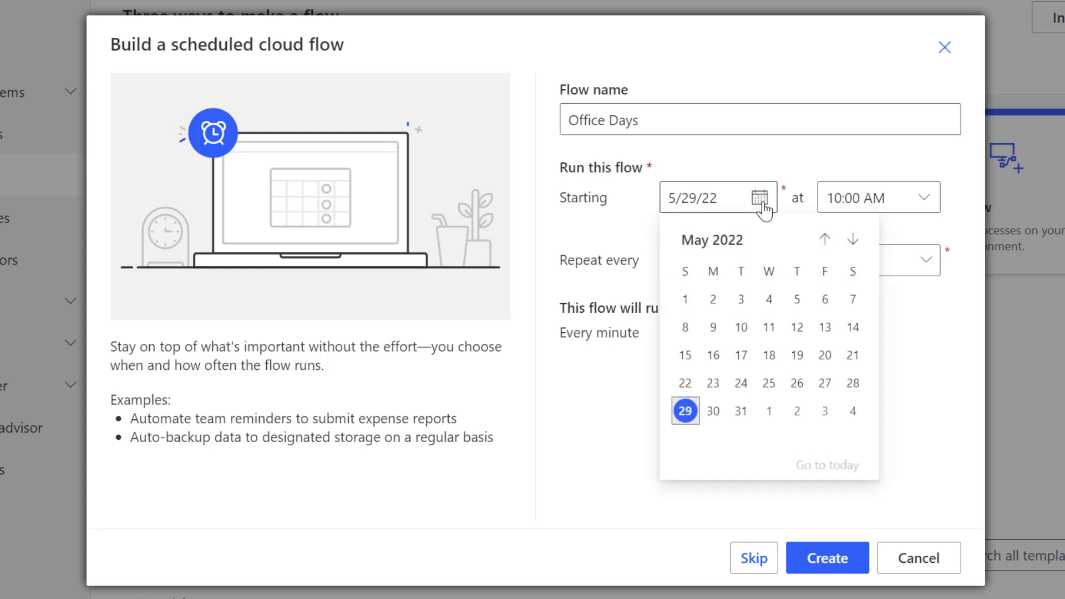
pyautogui.click(826, 409)
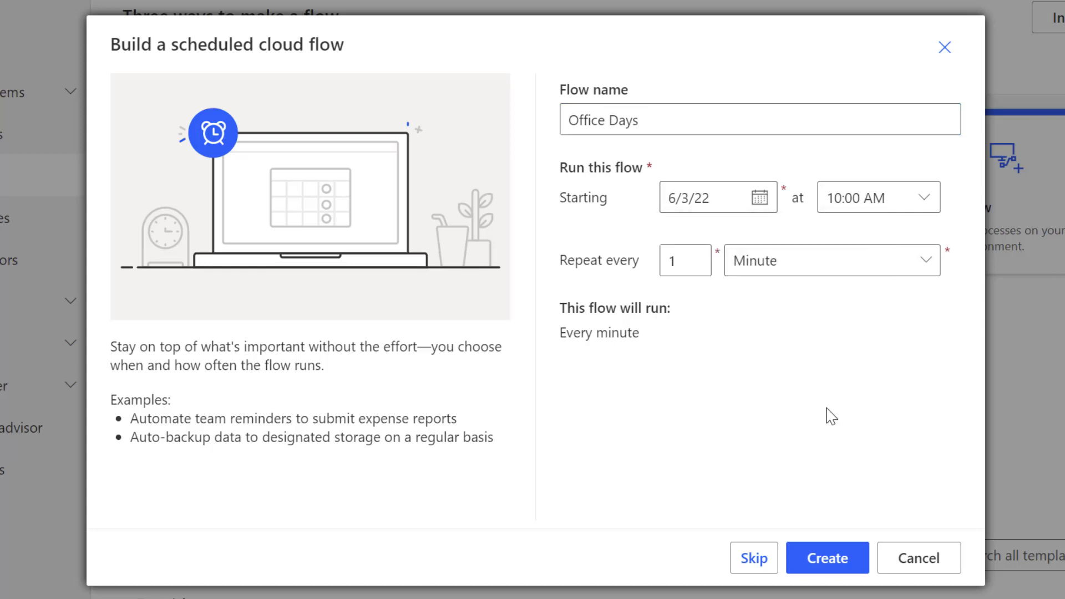
pyautogui.click(929, 210)
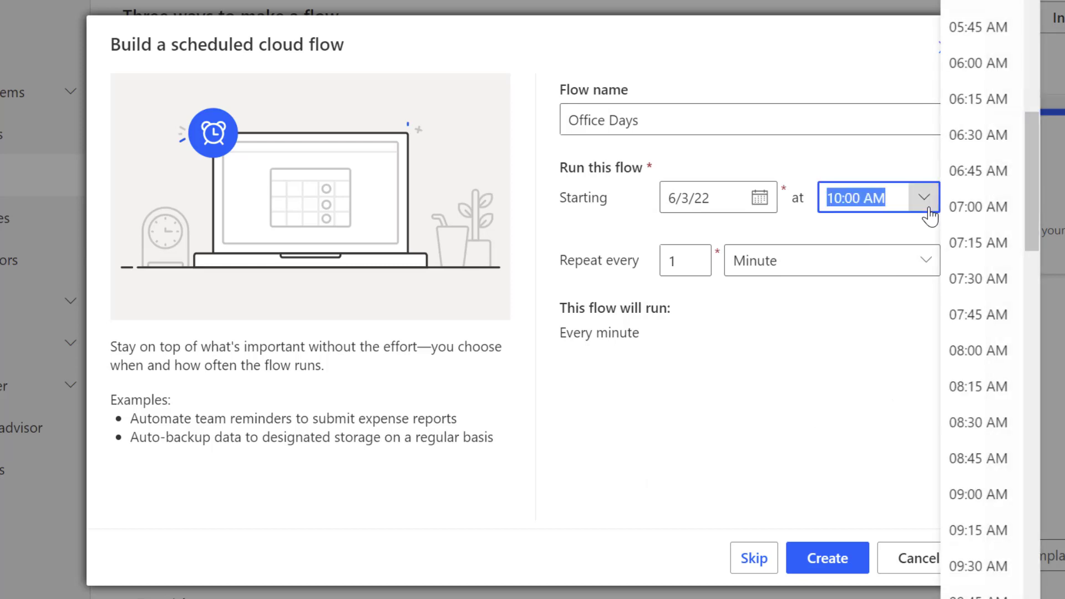
pyautogui.scroll(-15, 992, 426)
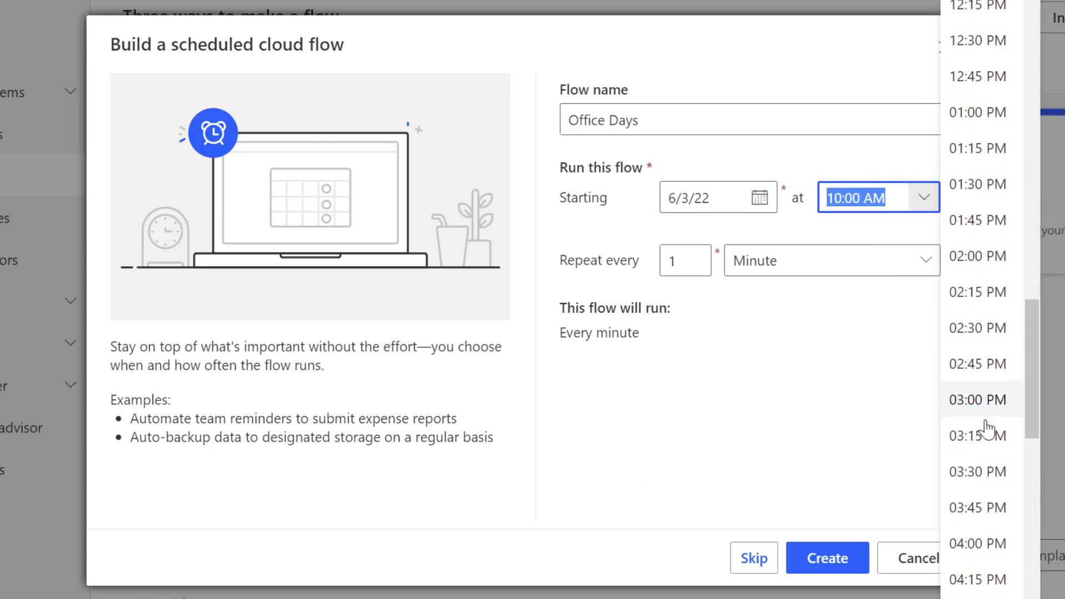
pyautogui.click(982, 546)
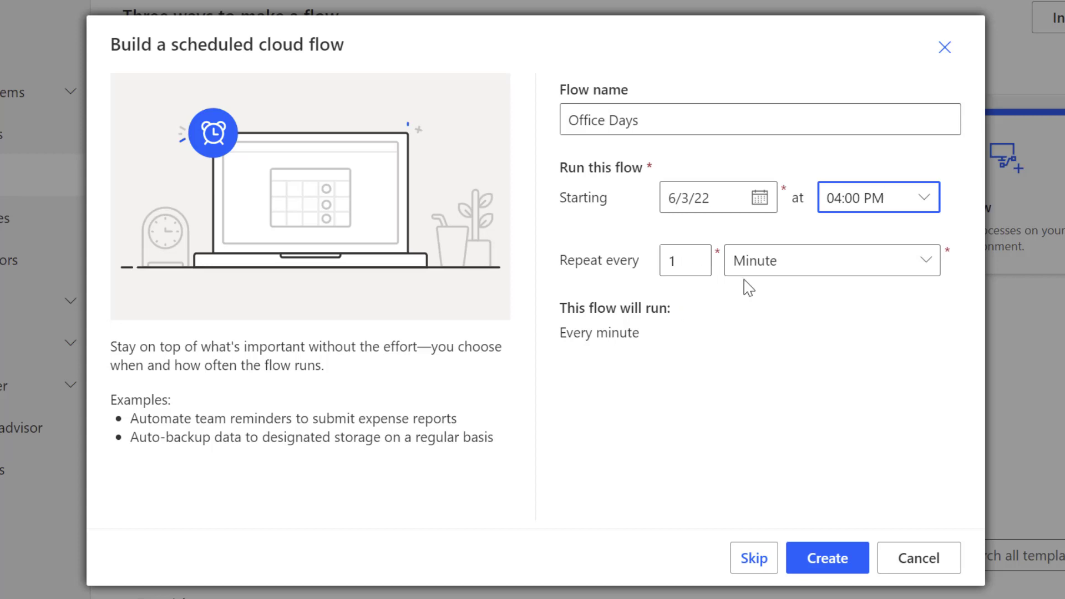
# Set the flow to repeat every week on Friday only, and create it.
pyautogui.click(921, 266)
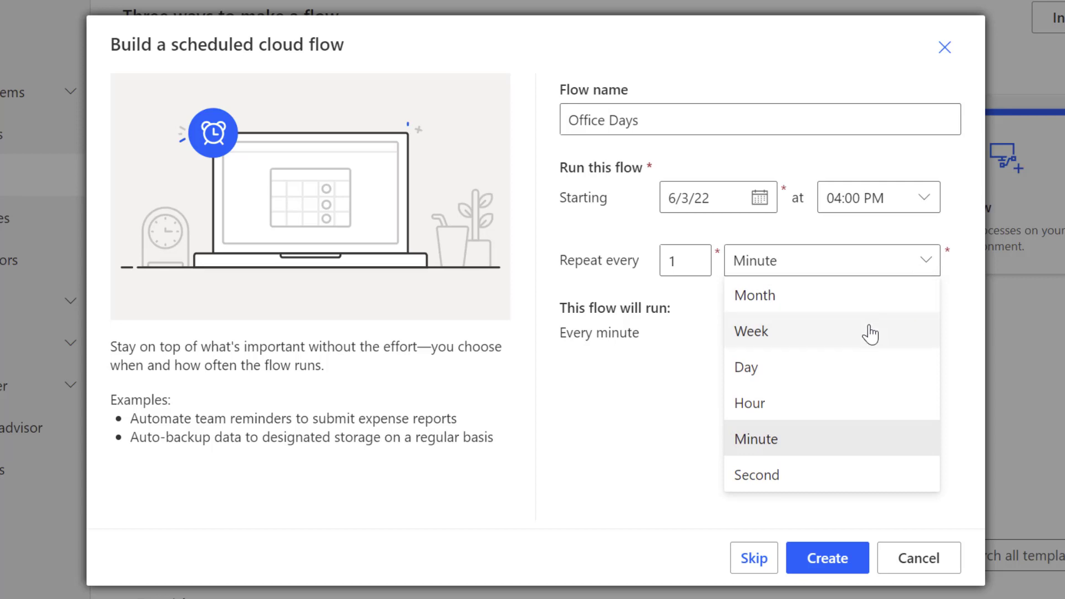
pyautogui.click(870, 332)
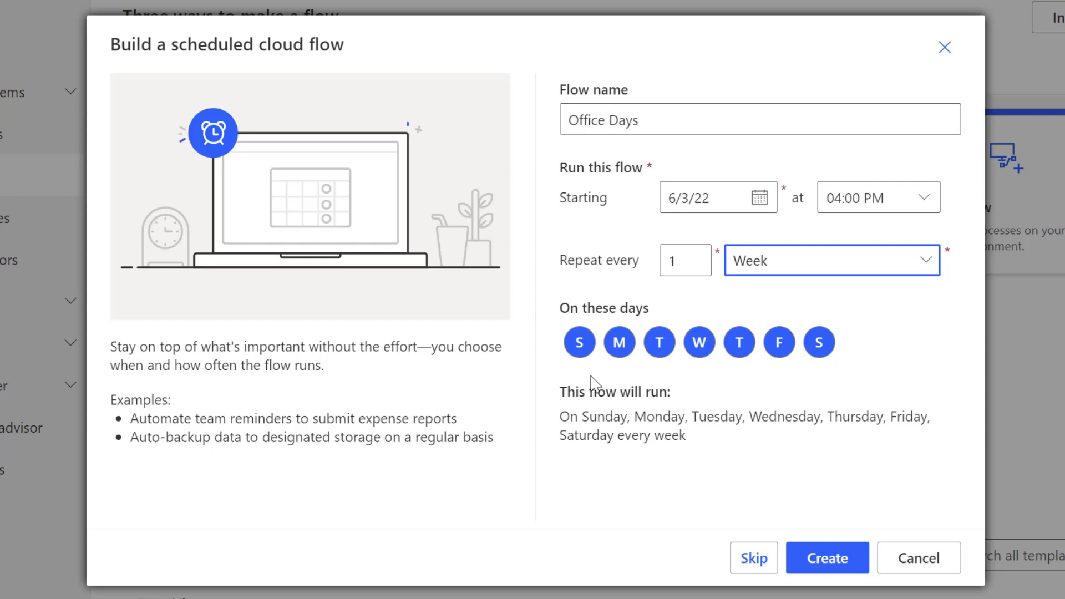
pyautogui.click(579, 347)
pyautogui.click(618, 345)
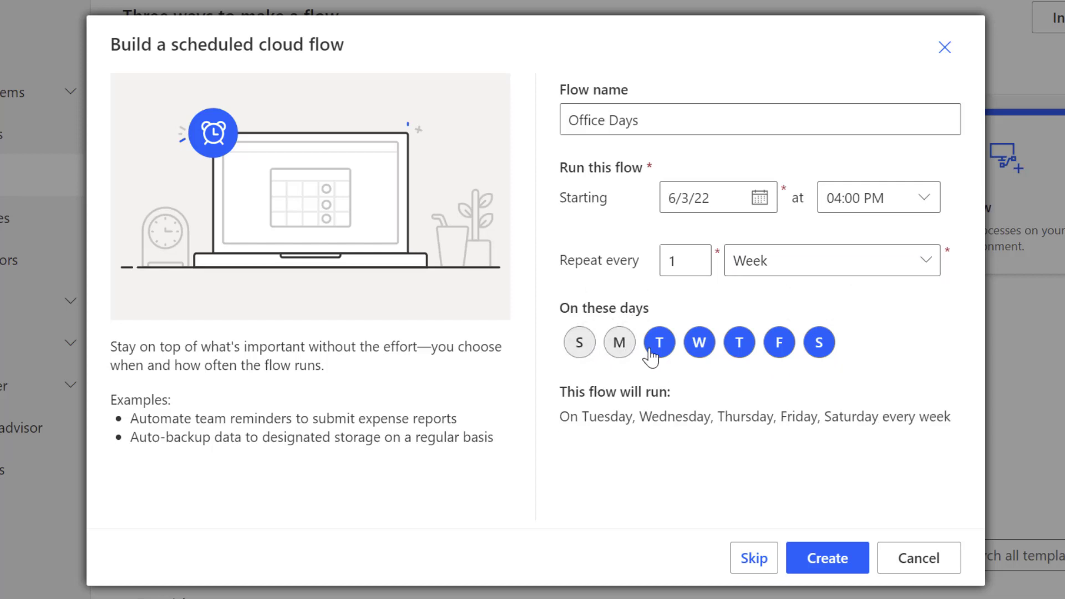
pyautogui.click(659, 345)
pyautogui.click(699, 345)
pyautogui.click(738, 345)
pyautogui.click(820, 341)
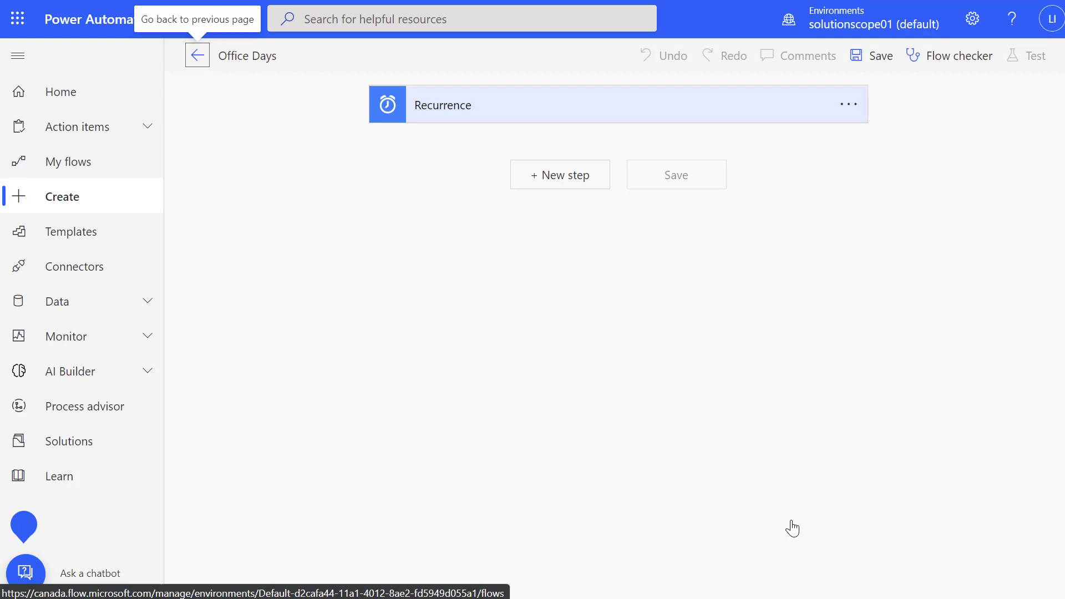
# Add the Microsoft Teams action "Post adaptive card in a chat or channel" after the Recurrence trigger.
pyautogui.click(551, 184)
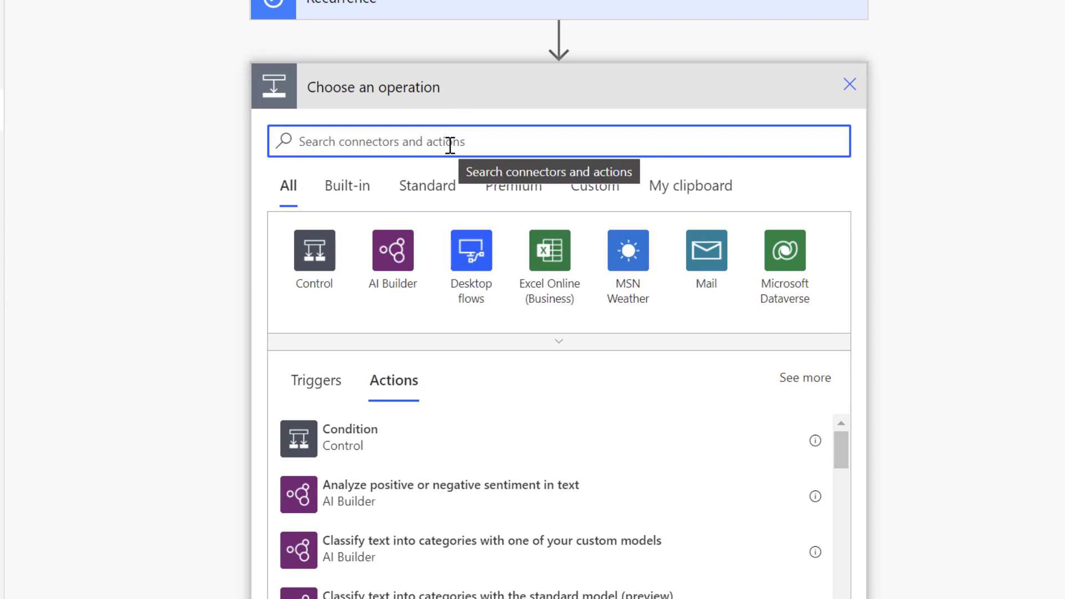
pyautogui.write('post an ada')
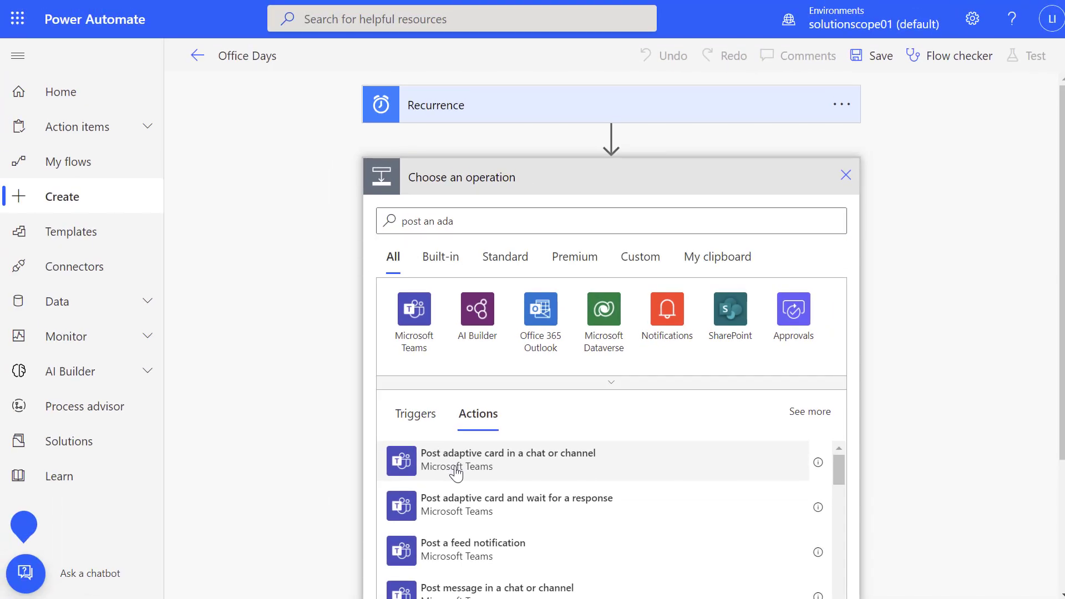
pyautogui.click(373, 454)
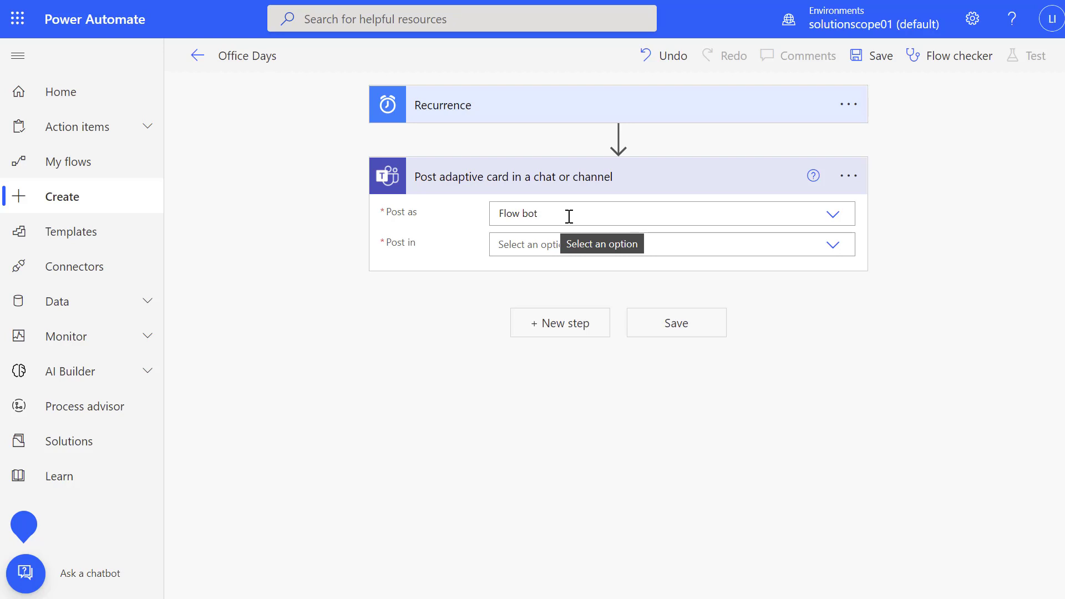
# Try posting the card as User, switch back to Flow bot, and minimize the Teams window.
pyautogui.click(834, 216)
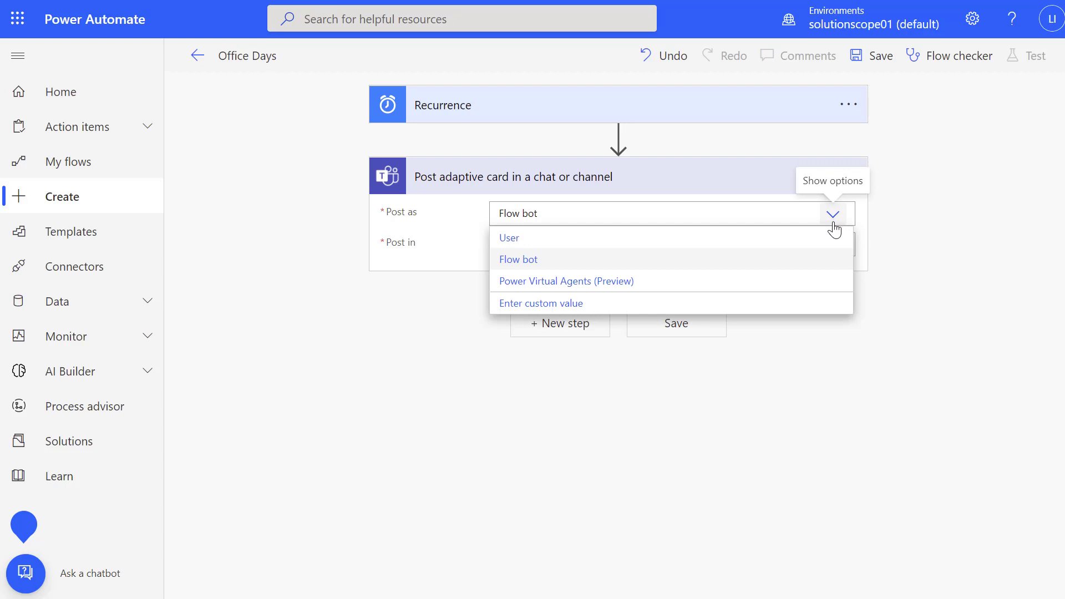
pyautogui.click(725, 245)
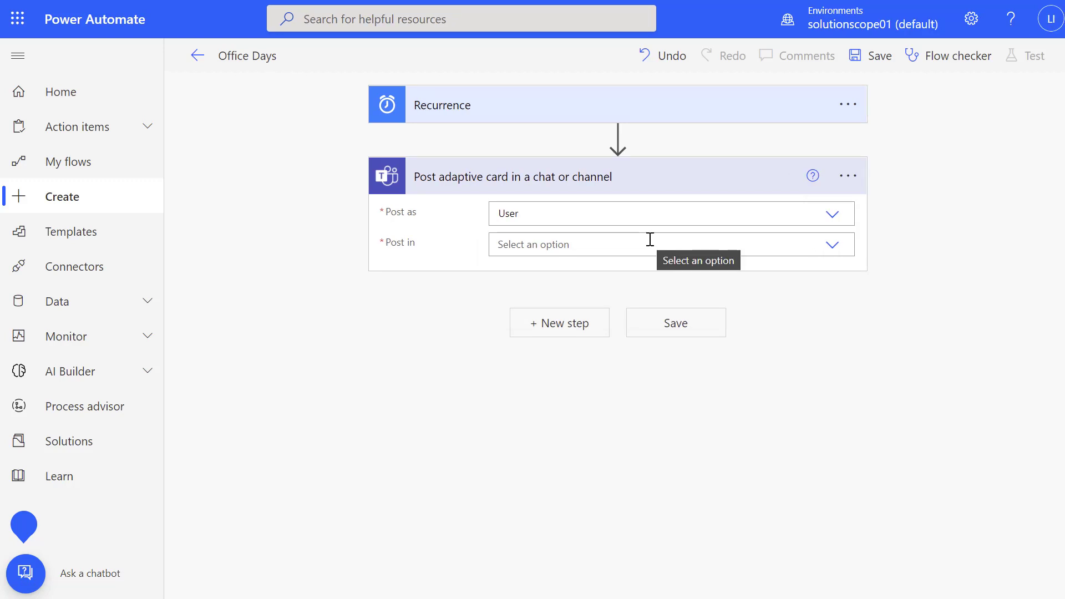
pyautogui.click(835, 218)
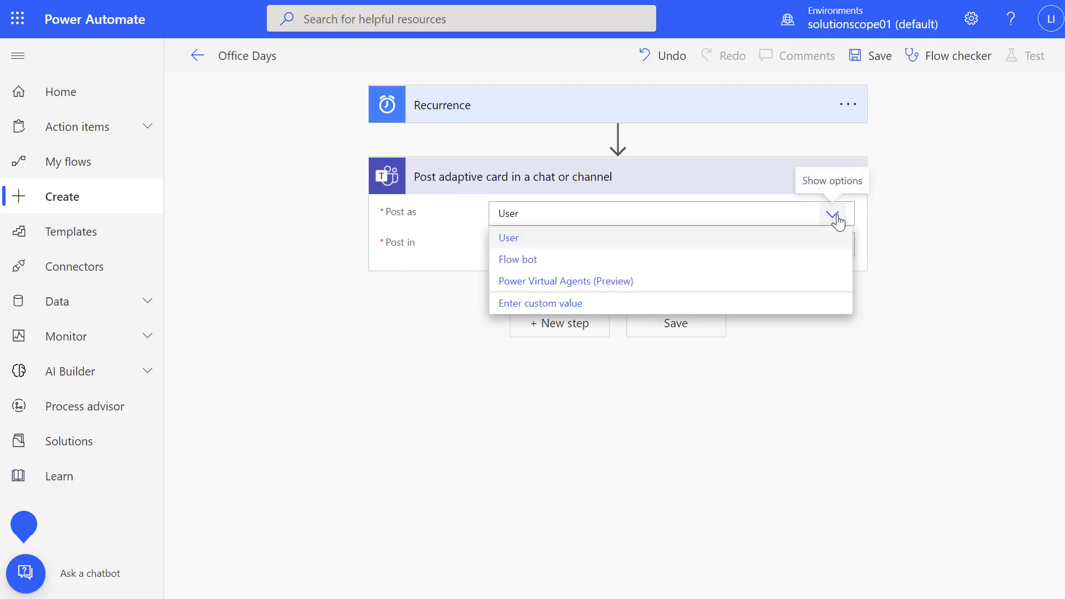
pyautogui.click(575, 259)
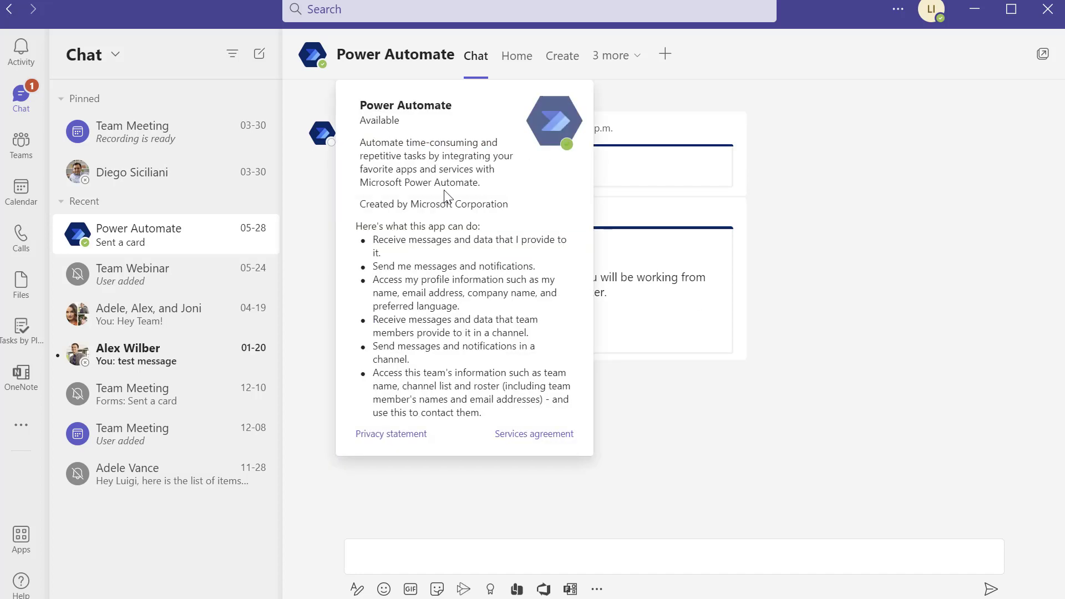
pyautogui.click(973, 17)
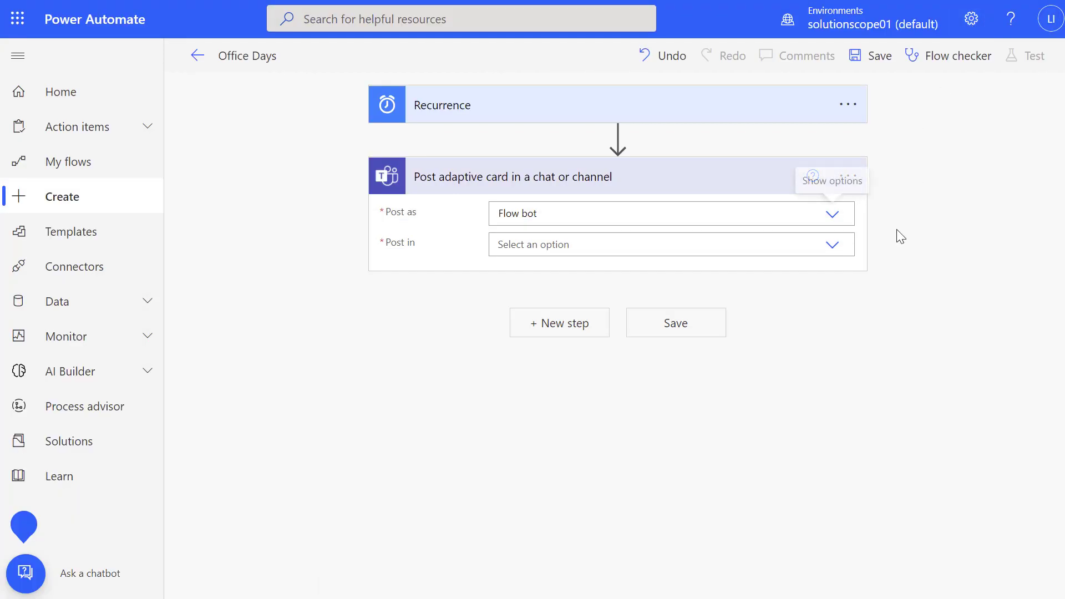
# Set the card to post in a channel, choosing the Operations team and its General channel.
pyautogui.click(834, 247)
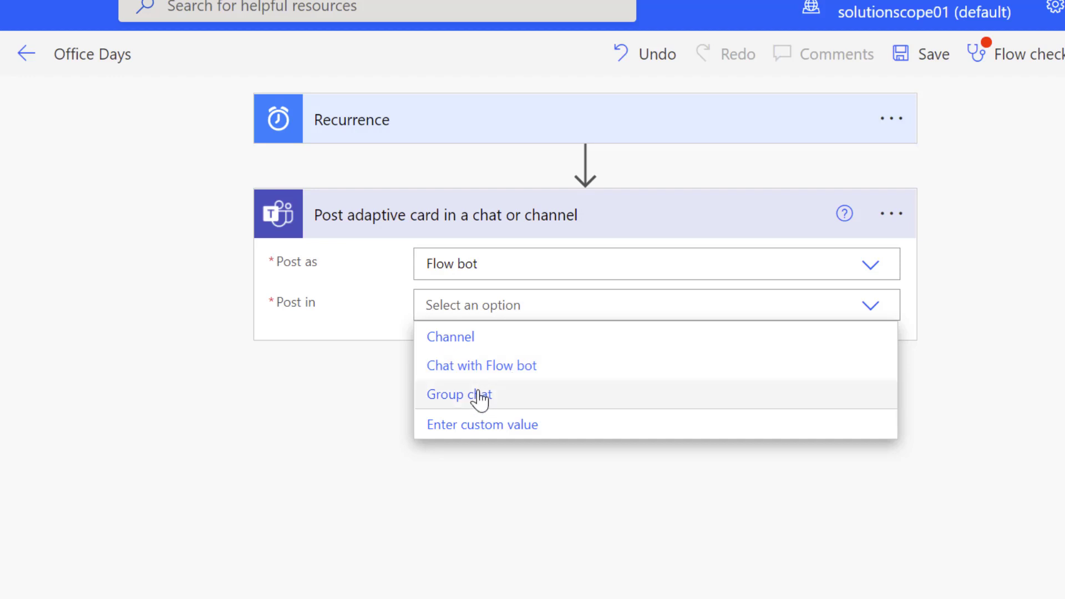
pyautogui.click(476, 349)
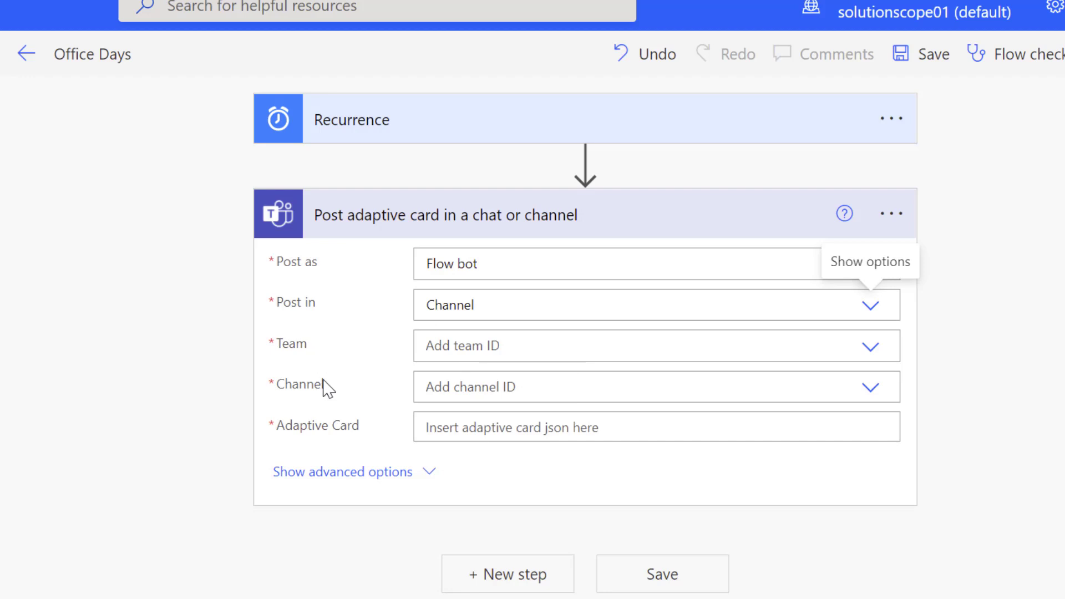
pyautogui.click(870, 347)
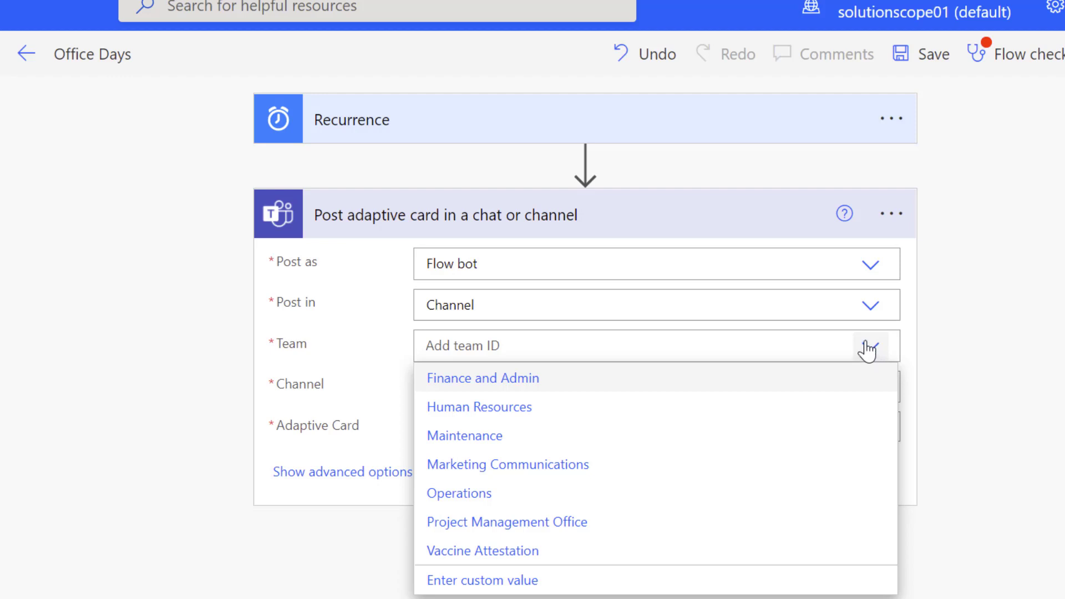
pyautogui.click(451, 496)
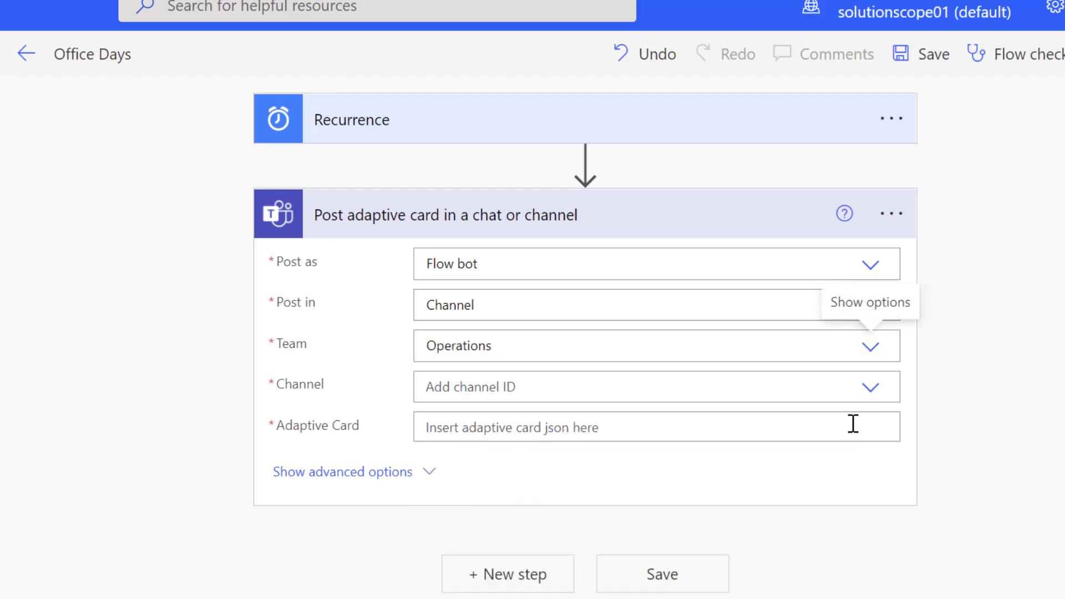
pyautogui.click(869, 390)
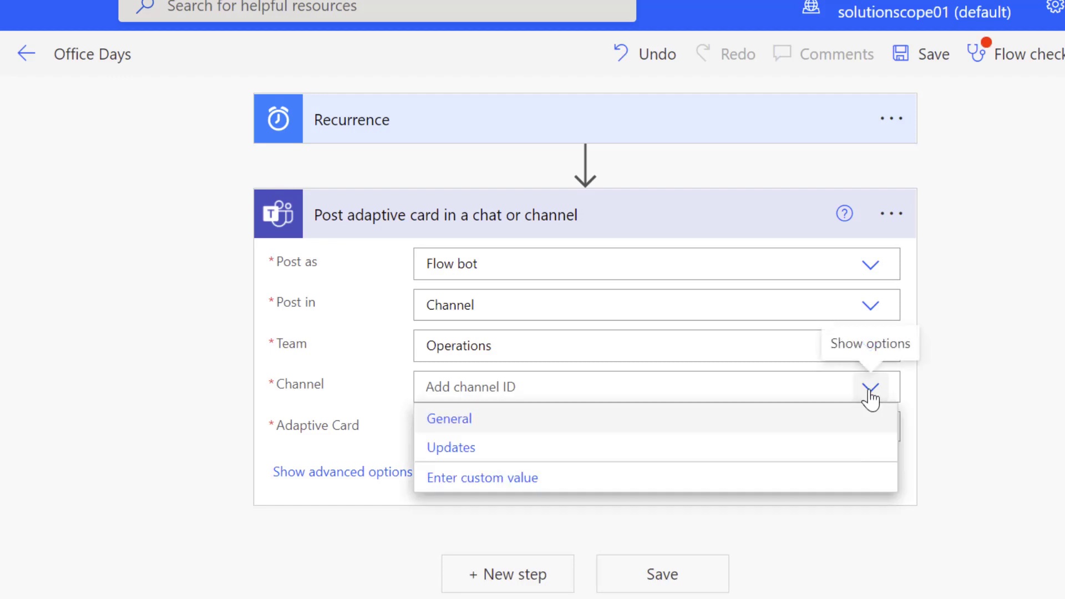
pyautogui.click(456, 422)
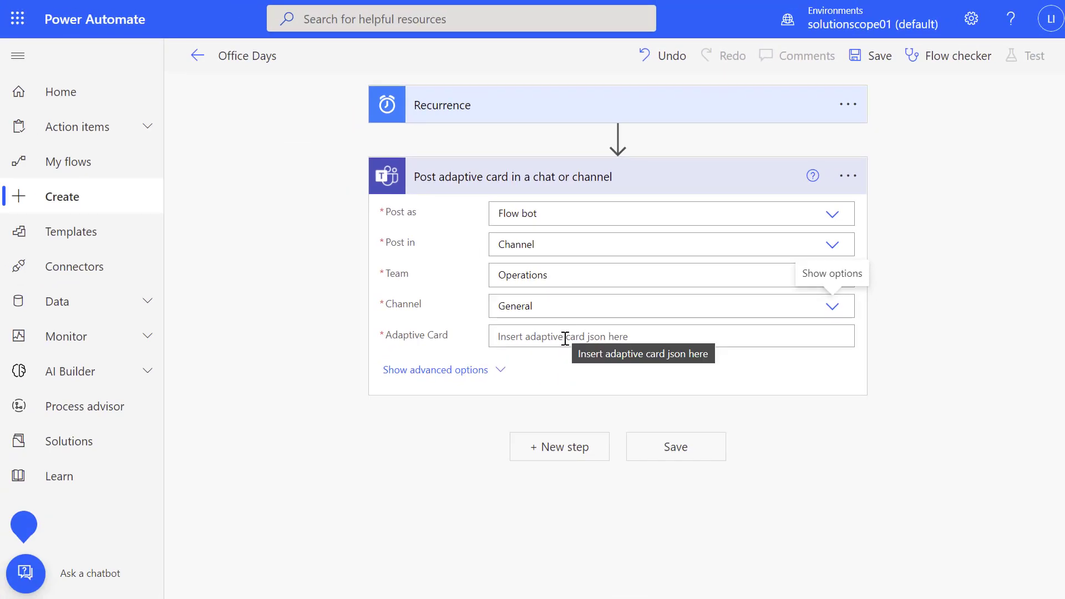
# Copy the card payload from the Adaptive Cards designer and paste it into the action's Adaptive Card field in Power Automate.
pyautogui.click(565, 339)
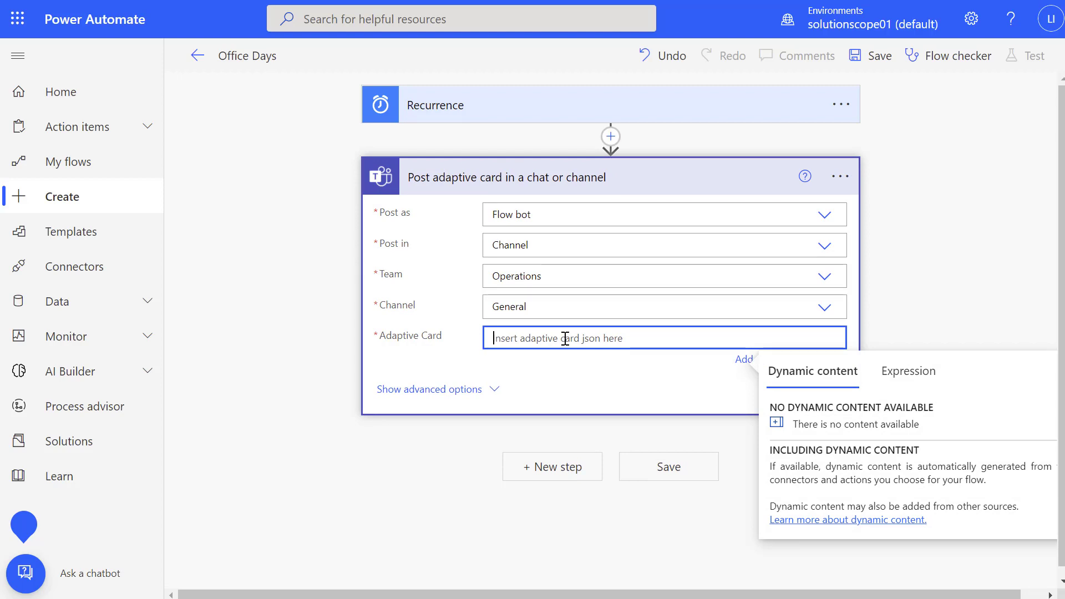
pyautogui.moveTo(2, 127)
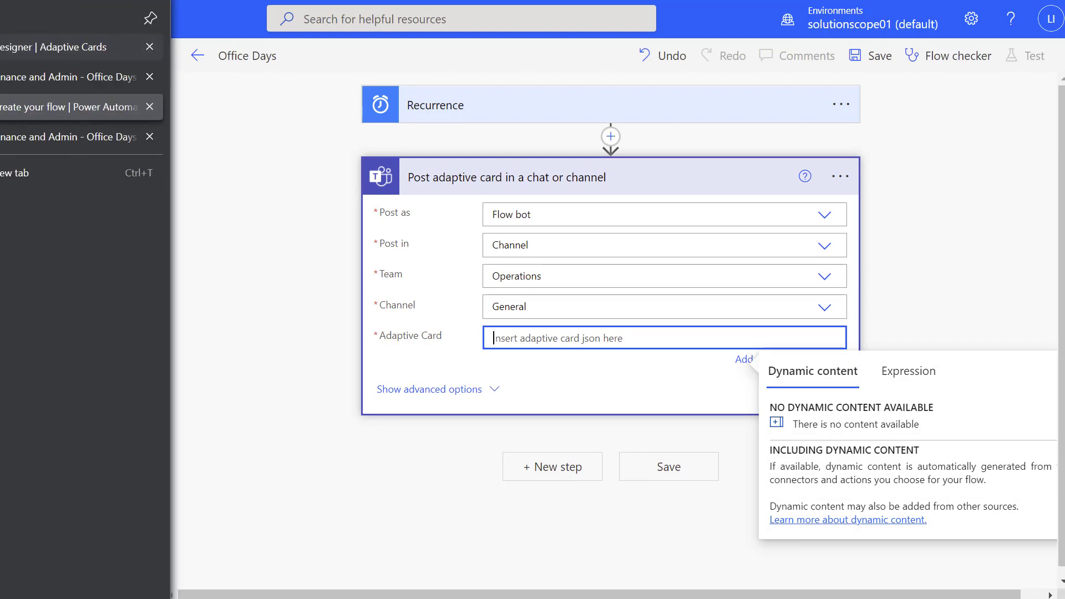
pyautogui.click(55, 47)
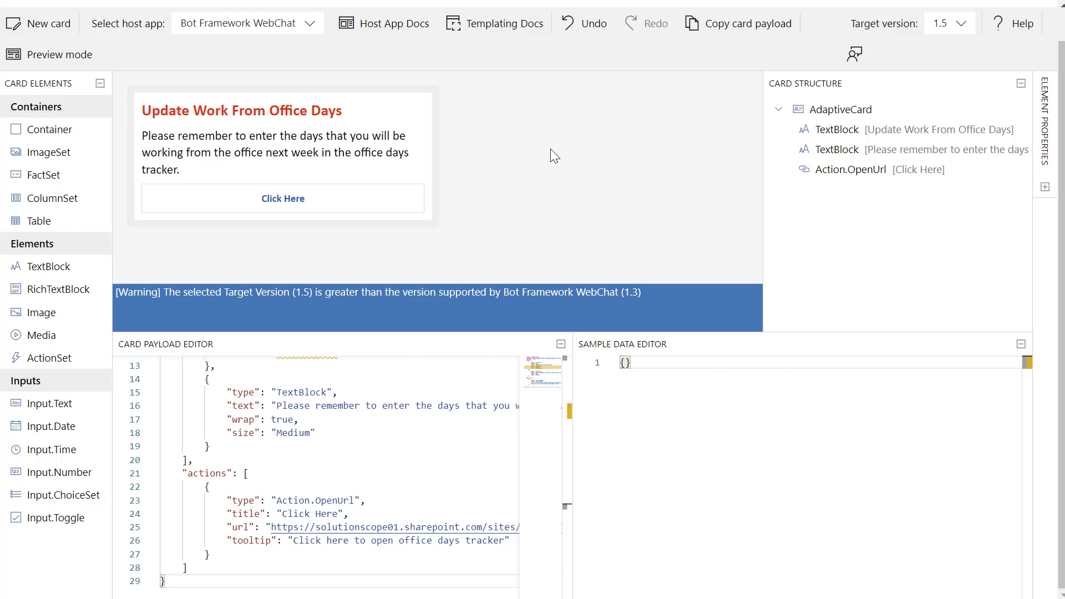
pyautogui.click(722, 32)
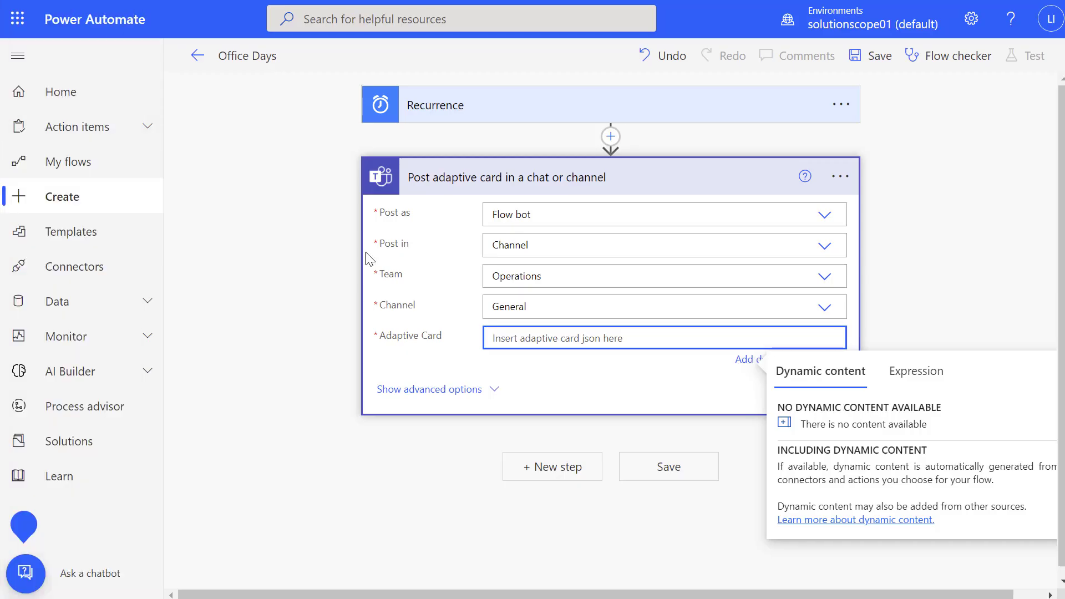
pyautogui.click(503, 333)
pyautogui.hotkey('ctrl', 'v')
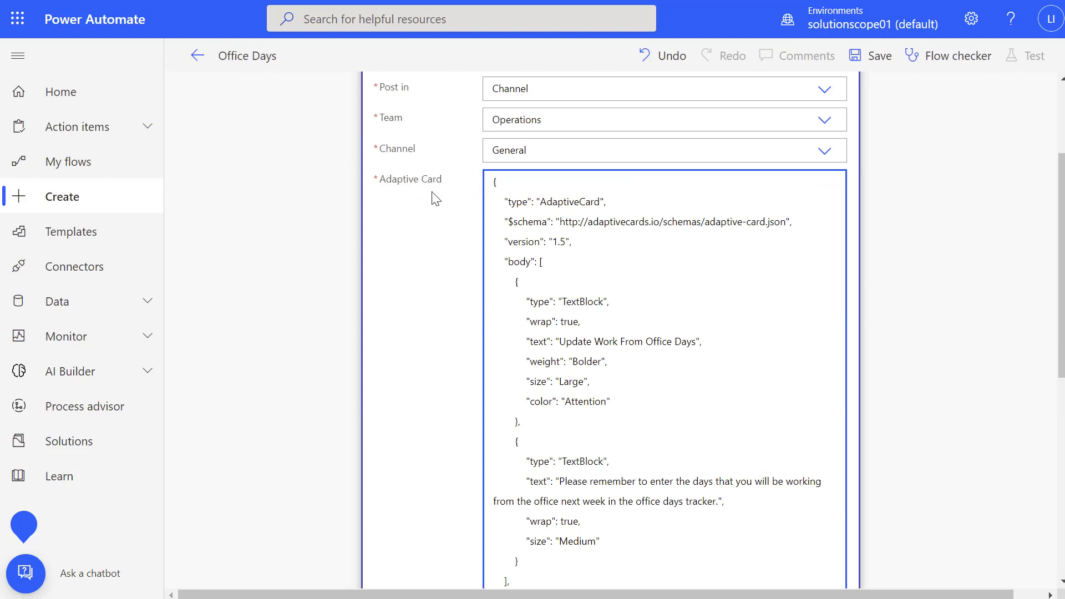
pyautogui.click(882, 343)
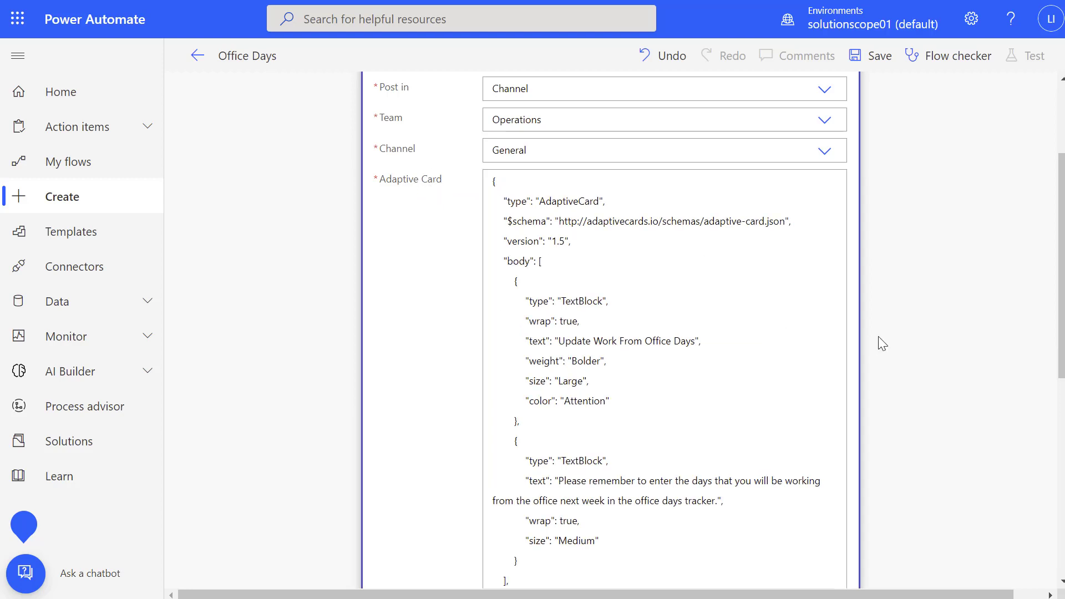
# Save the Office Days flow and check it for errors and warnings.
pyautogui.scroll(3, 884, 375)
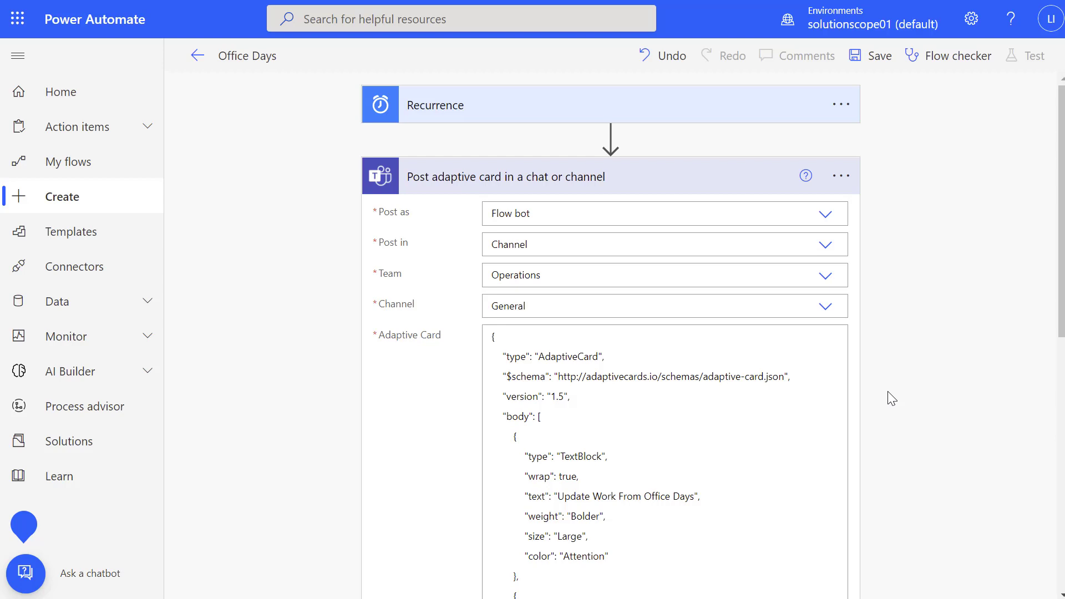
pyautogui.click(879, 58)
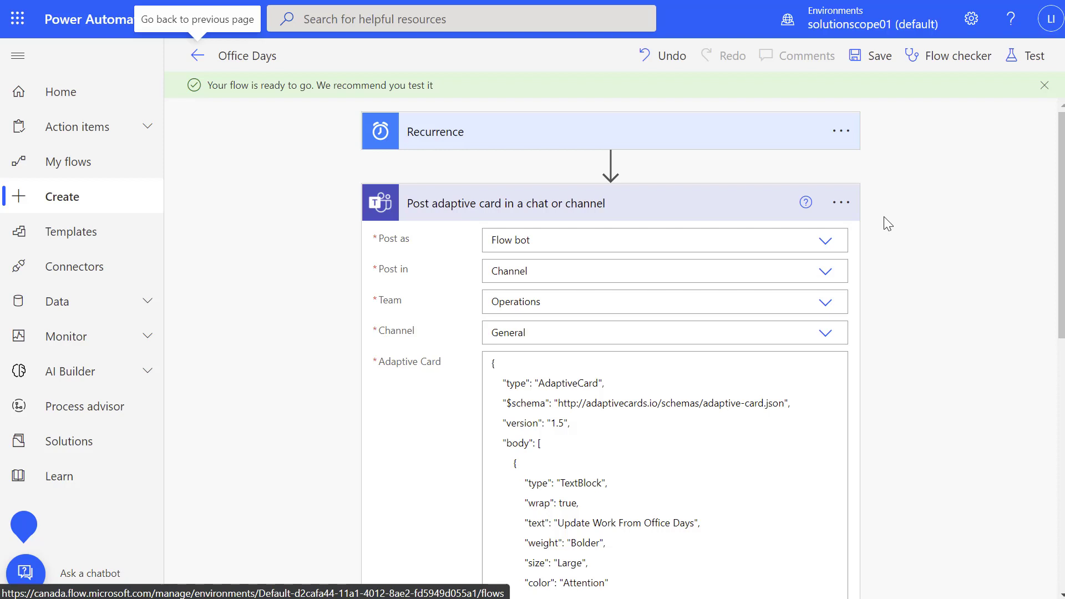
pyautogui.click(932, 66)
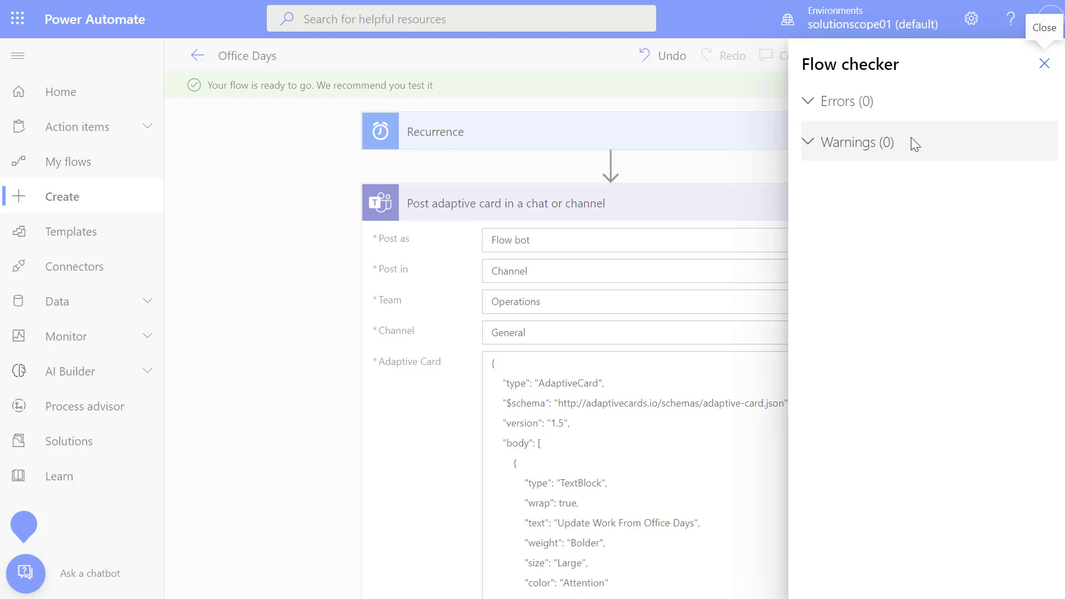
pyautogui.click(1043, 64)
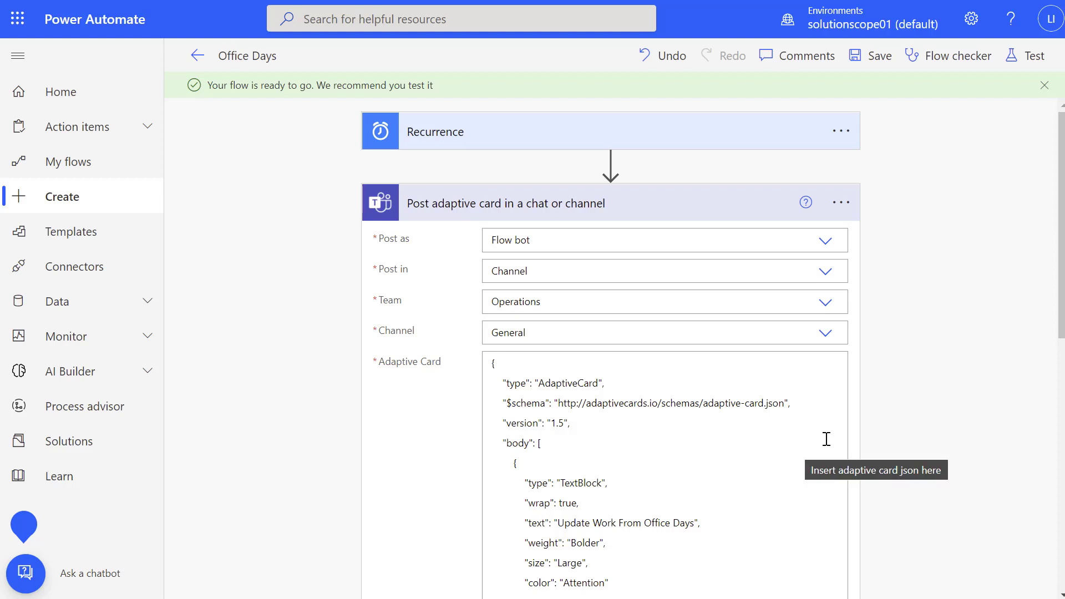
# Run a manual test of the flow and open the Operations team's General channel in Teams to check the posted card.
pyautogui.click(1016, 70)
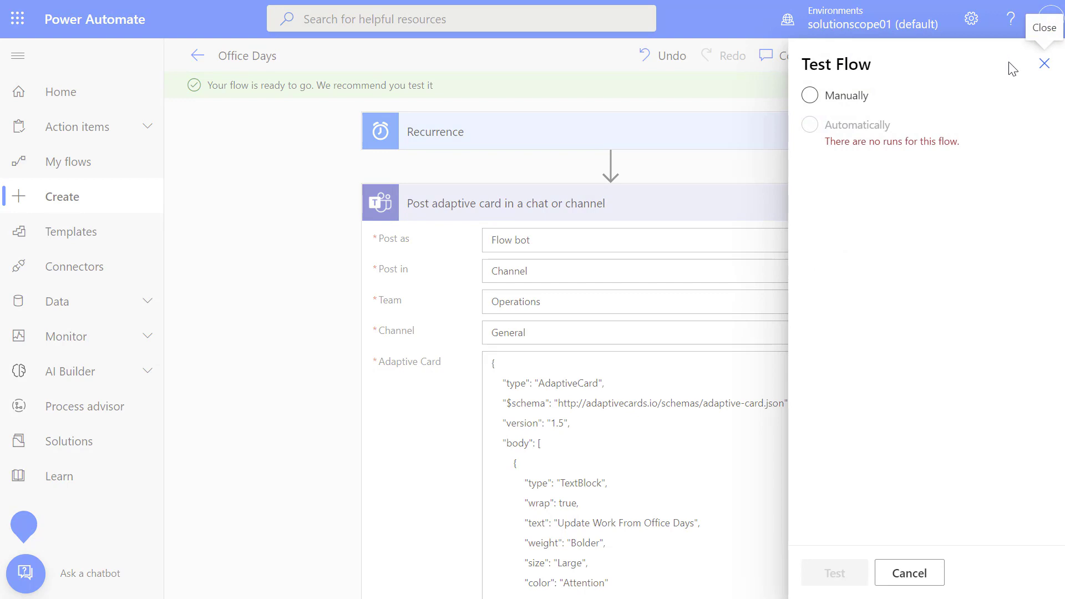
pyautogui.click(844, 102)
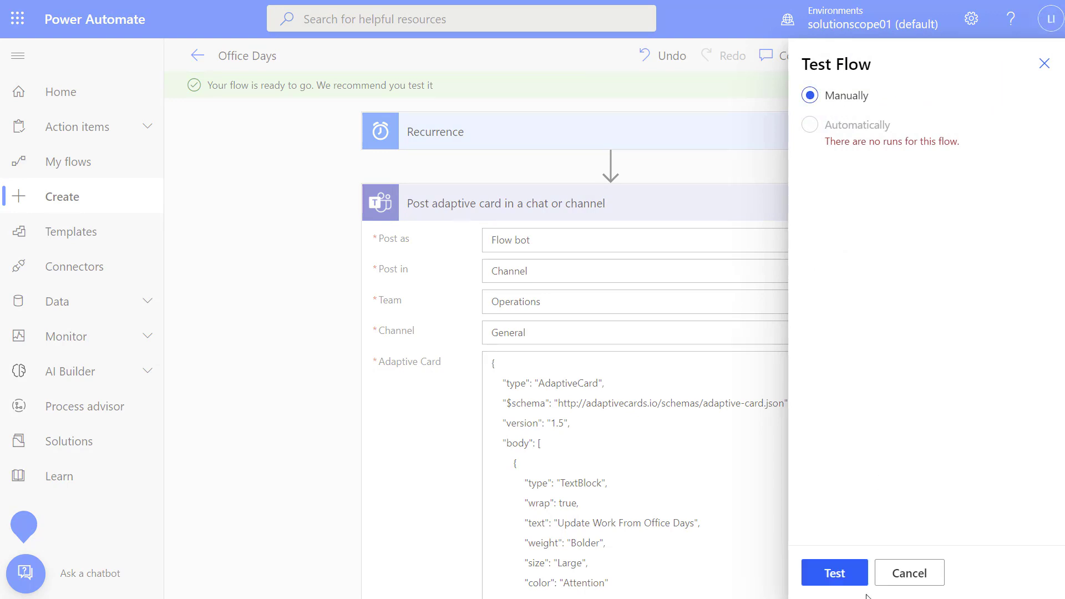
pyautogui.click(849, 576)
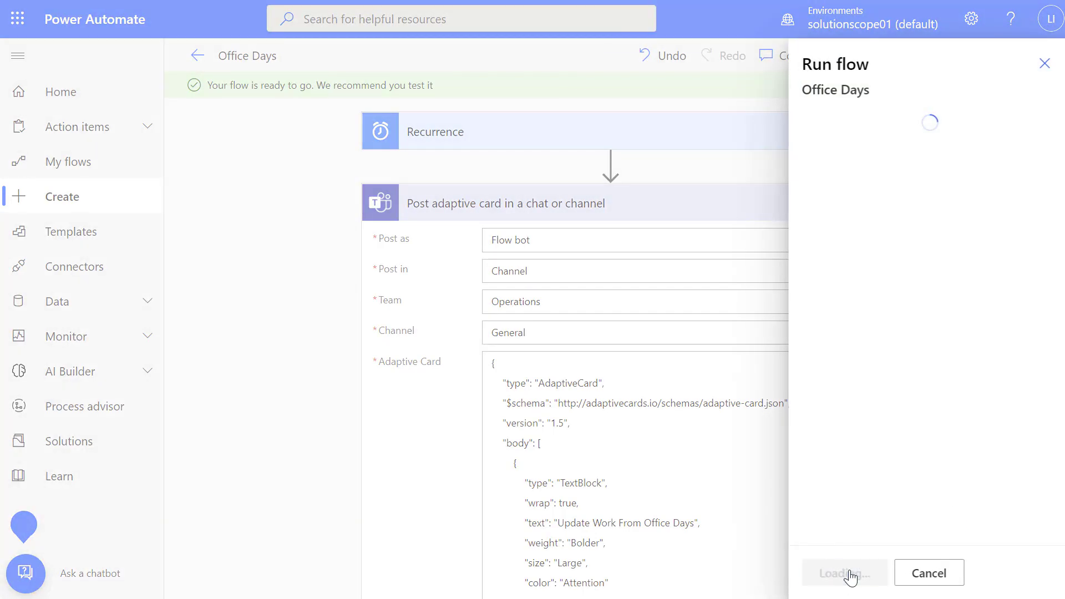
pyautogui.click(851, 577)
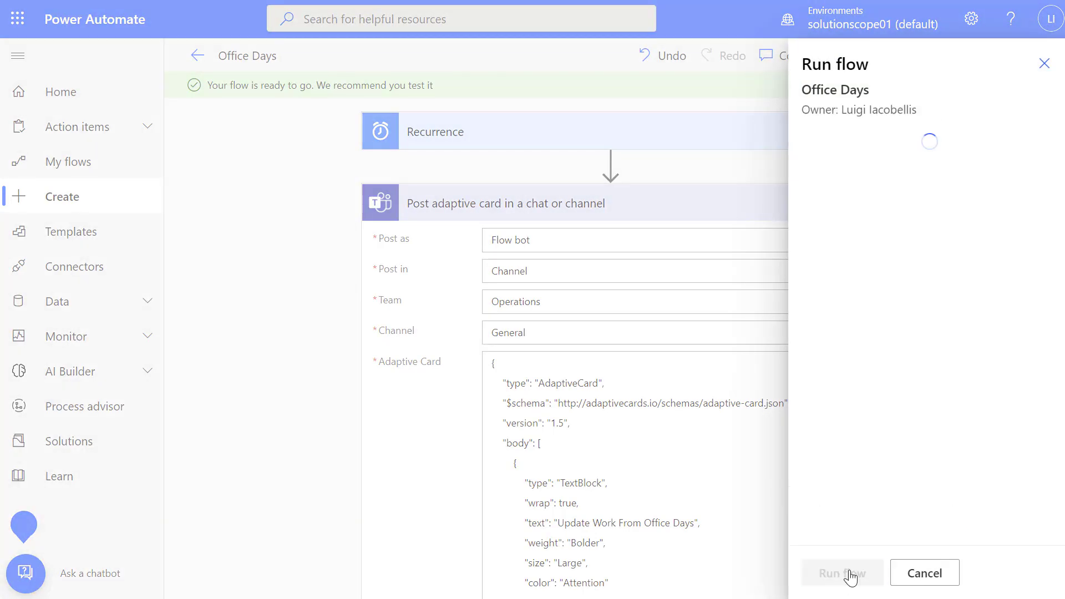
pyautogui.click(850, 576)
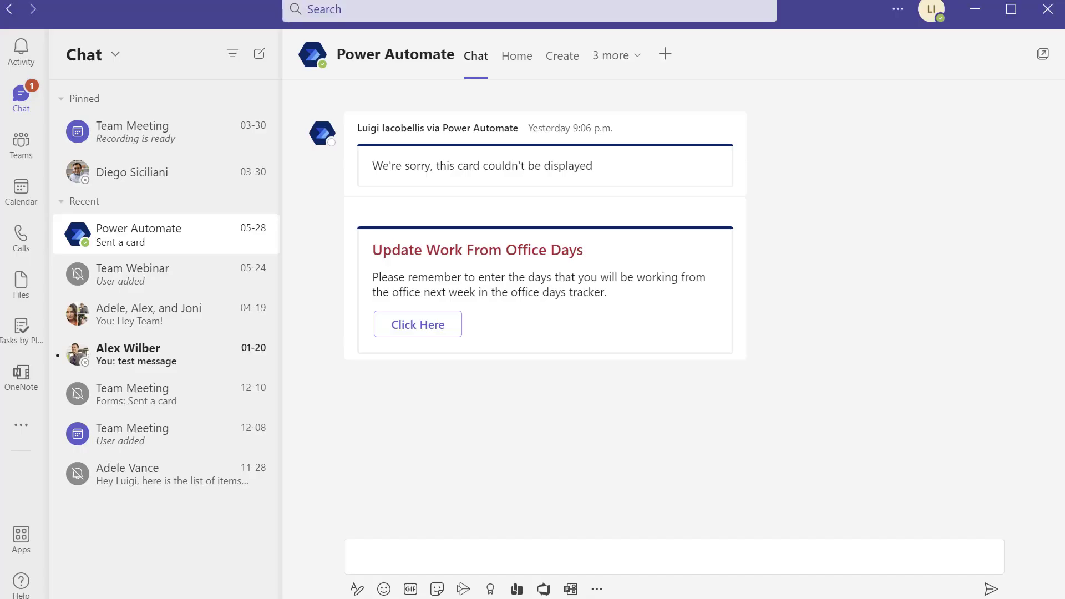
pyautogui.click(17, 161)
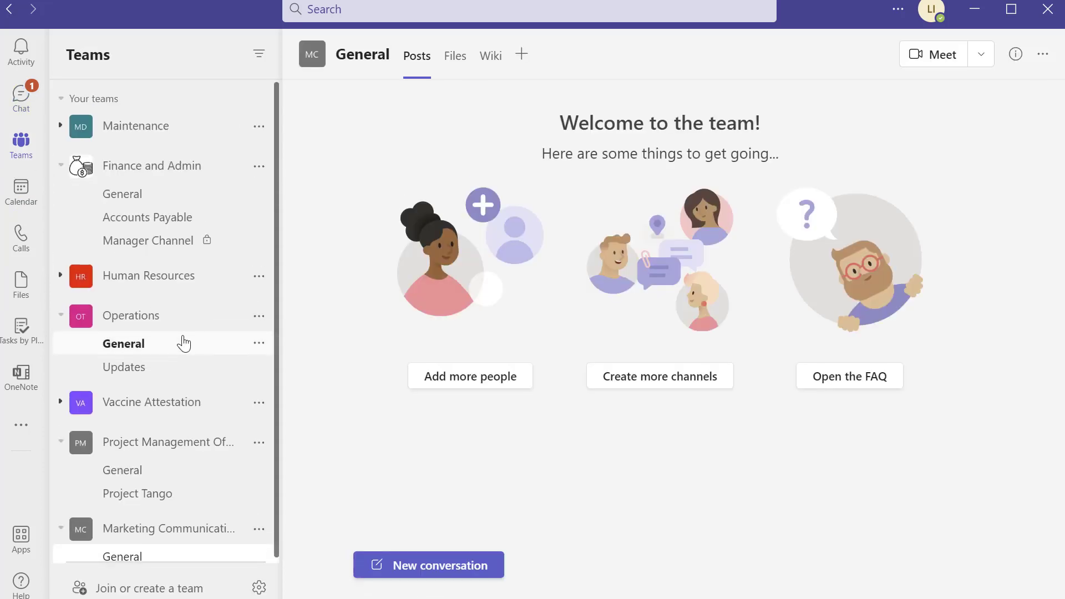
pyautogui.click(182, 345)
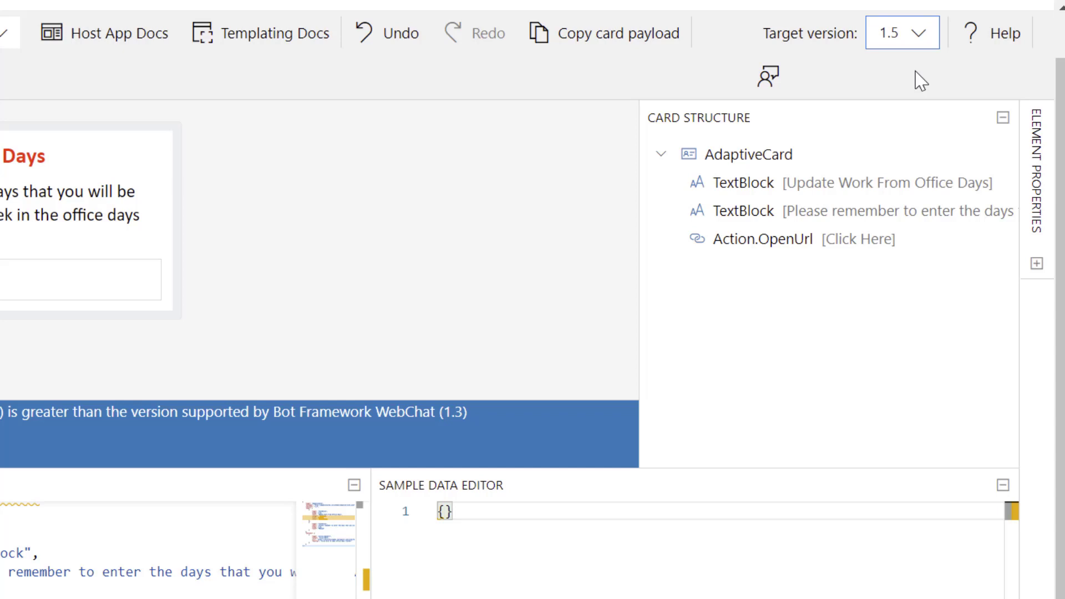
# In the Adaptive Cards designer, set the target version to 1.3 and copy the card payload.
pyautogui.click(921, 35)
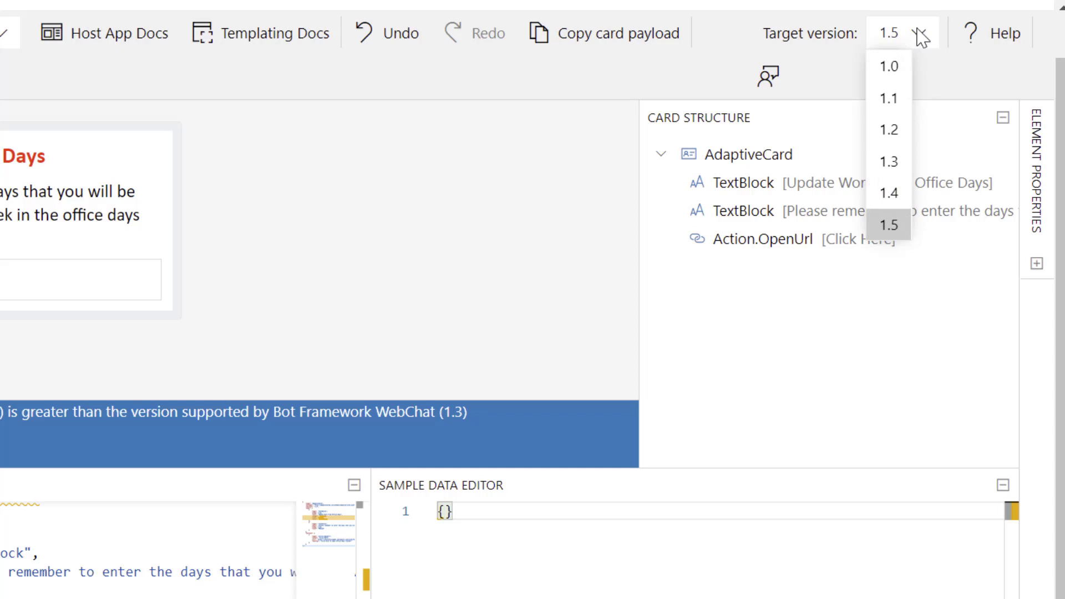
pyautogui.click(894, 166)
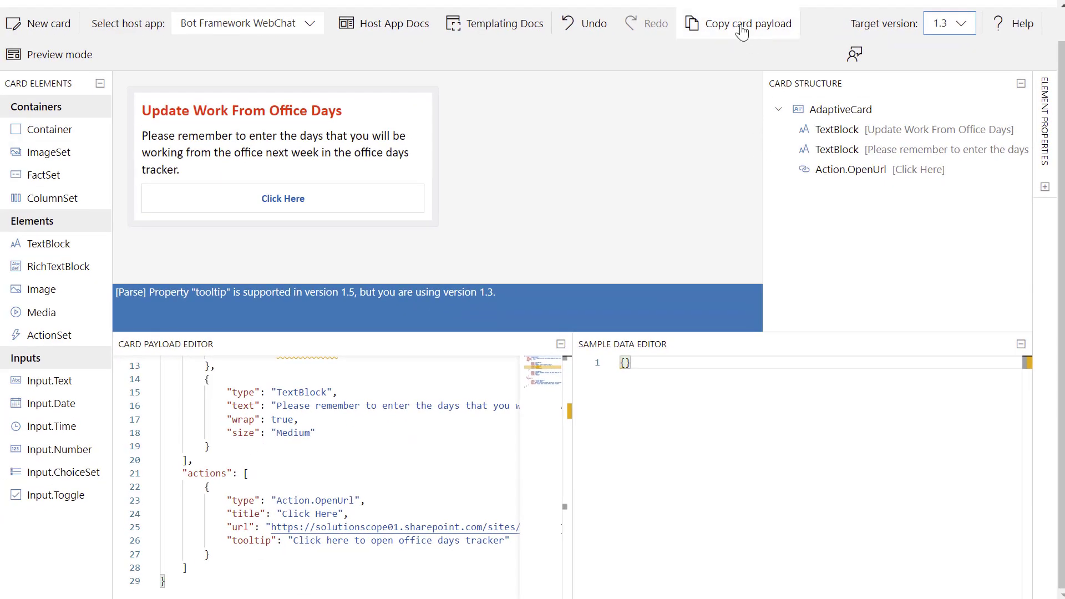
pyautogui.click(741, 33)
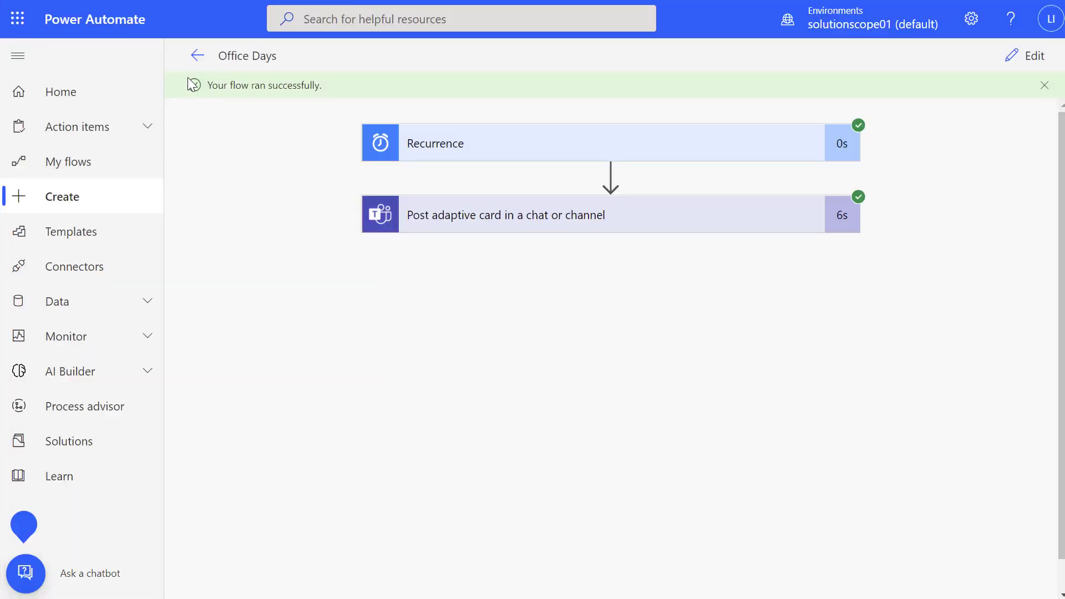
# Reopen the Office Days flow for editing, replace the Teams action's Adaptive Card content with the copied version 1.3 payload, and save the flow.
pyautogui.click(195, 57)
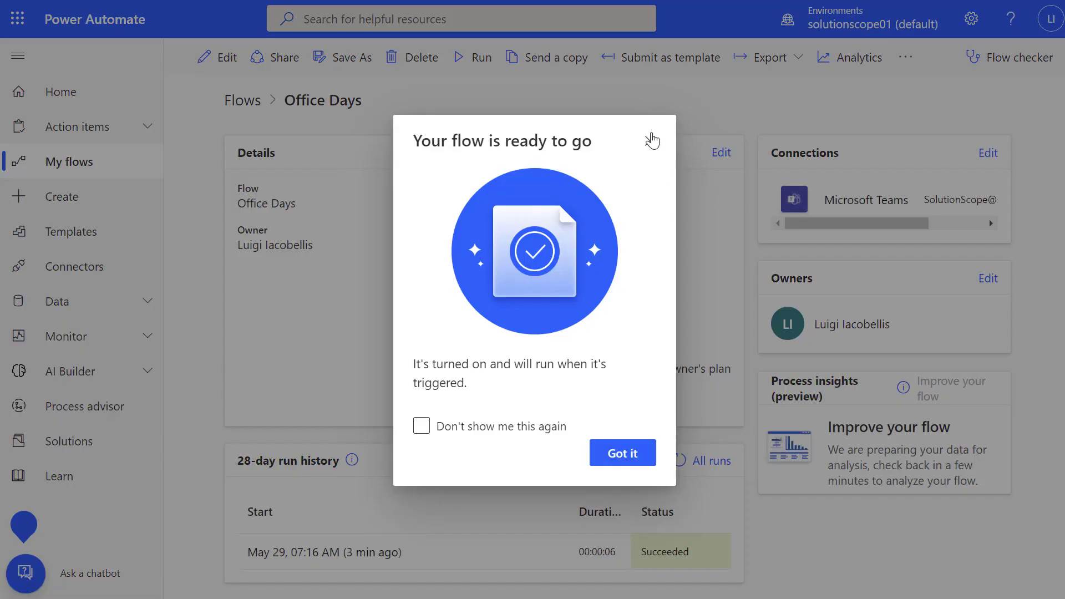
pyautogui.click(650, 141)
pyautogui.click(210, 60)
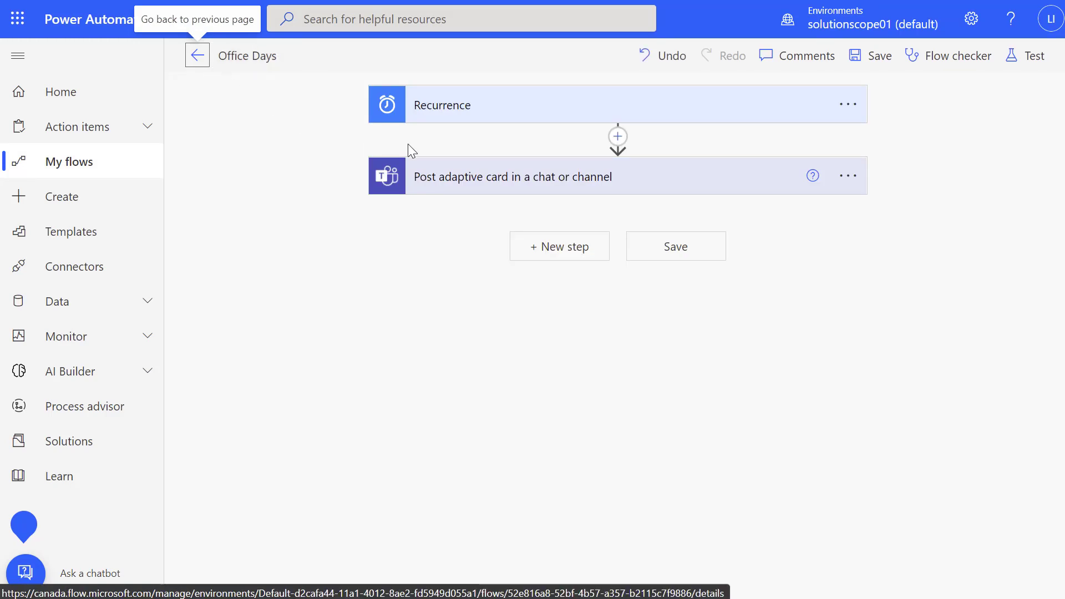
pyautogui.click(438, 178)
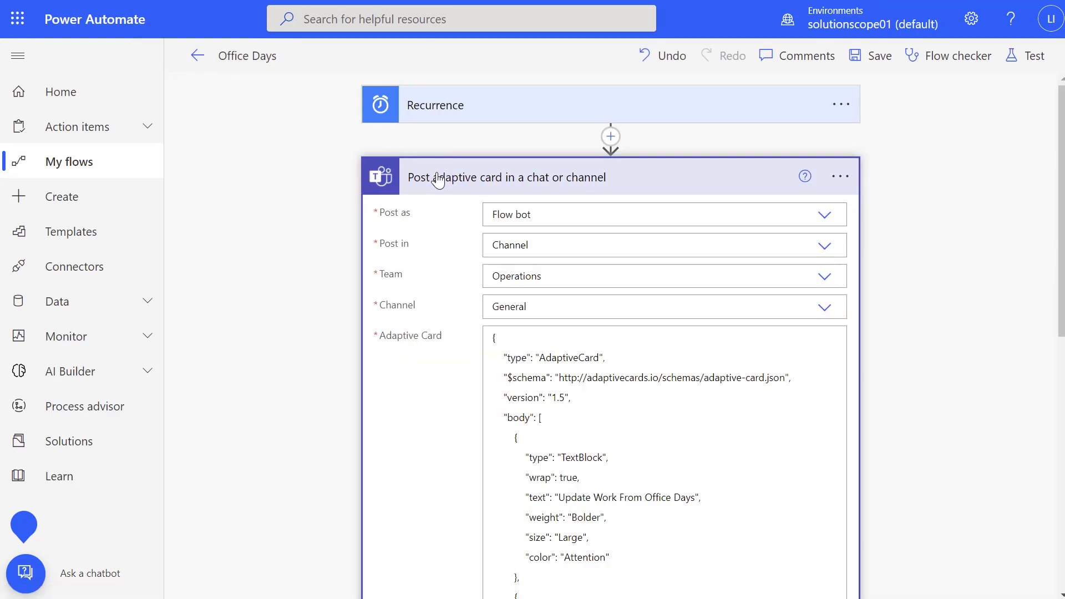
pyautogui.click(739, 486)
pyautogui.hotkey('ctrl', 'a')
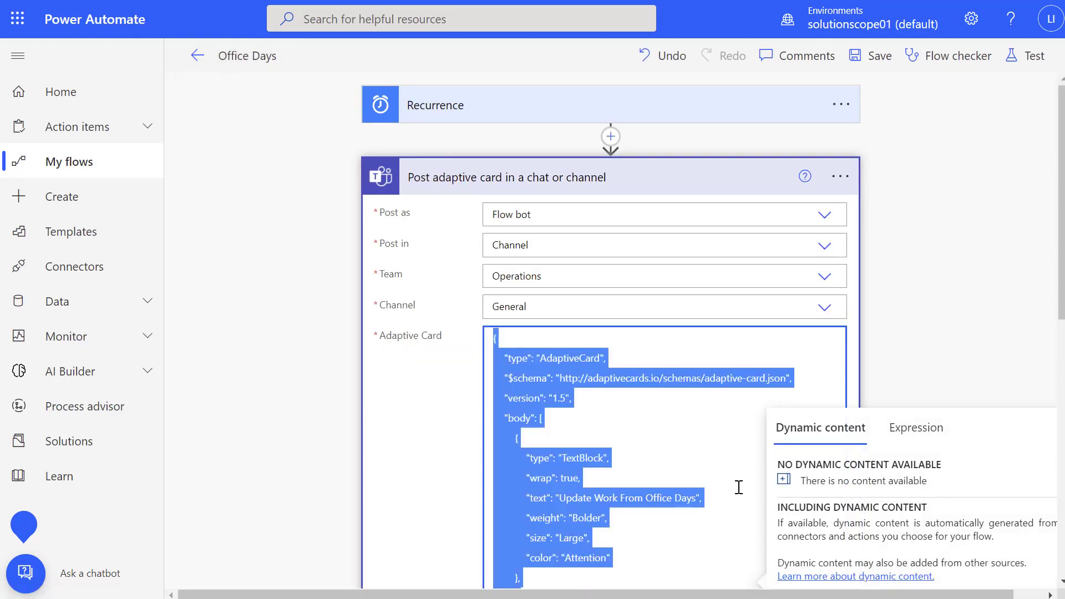
pyautogui.hotkey('ctrl', 'v')
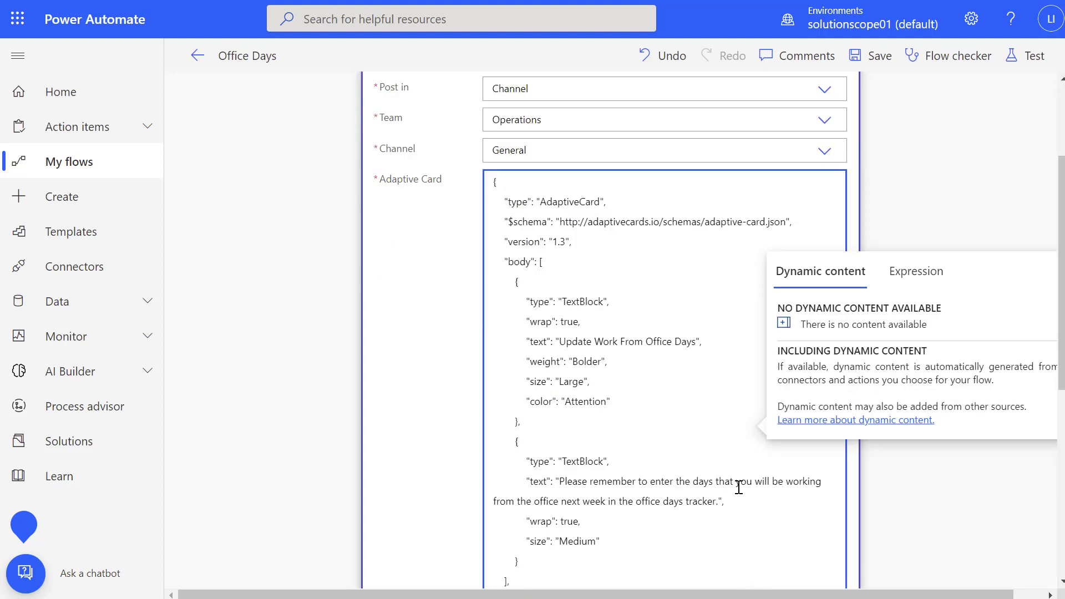
pyautogui.click(862, 56)
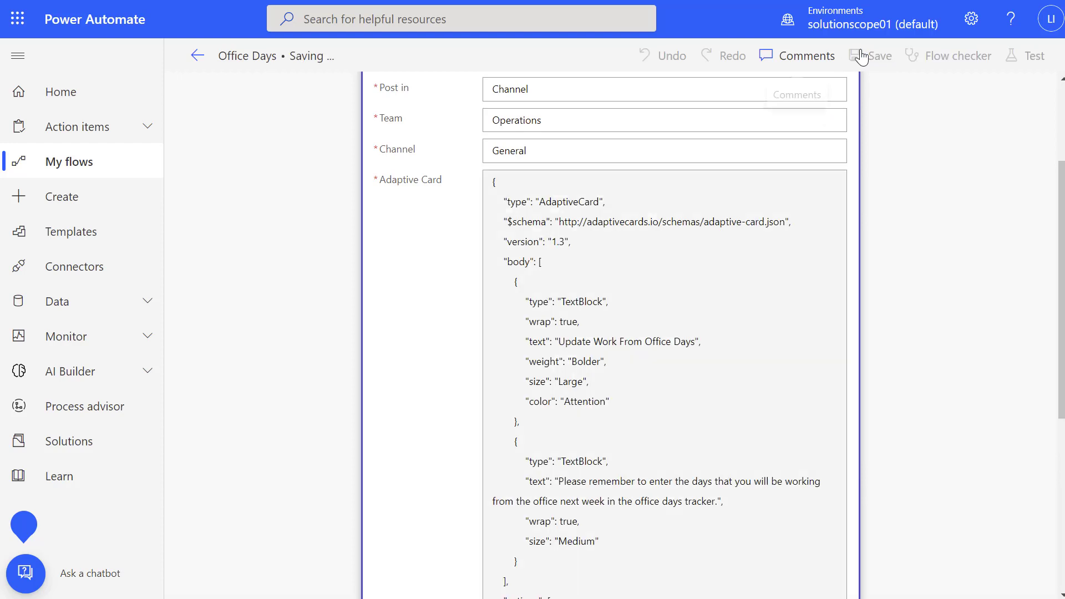
# Run a manual test of the updated flow and follow the Click Here link on the newly posted card in the Operations team's General channel in Teams.
pyautogui.click(1033, 56)
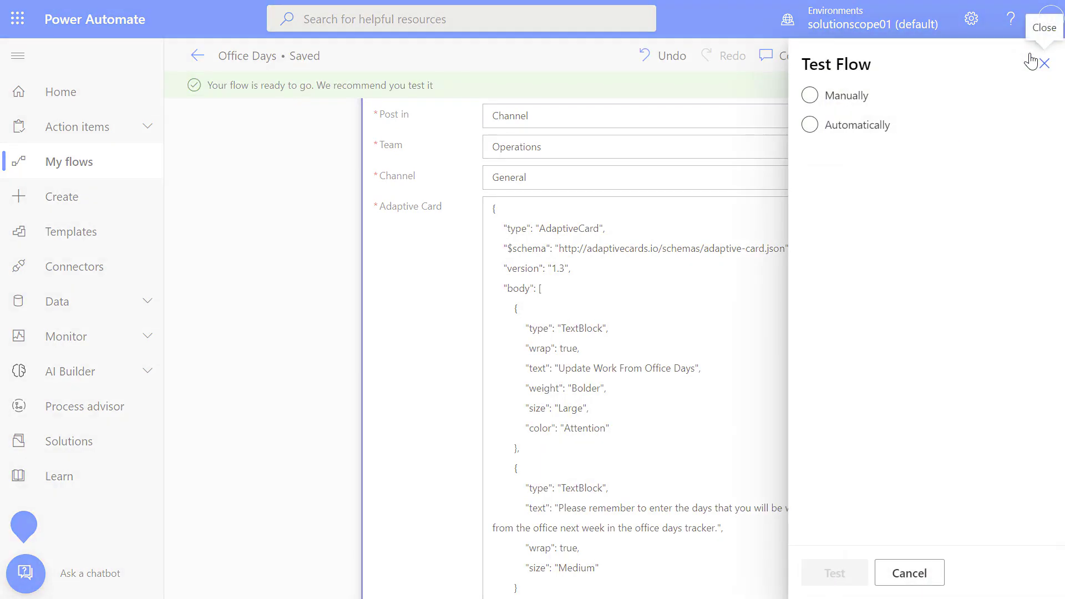
pyautogui.click(857, 94)
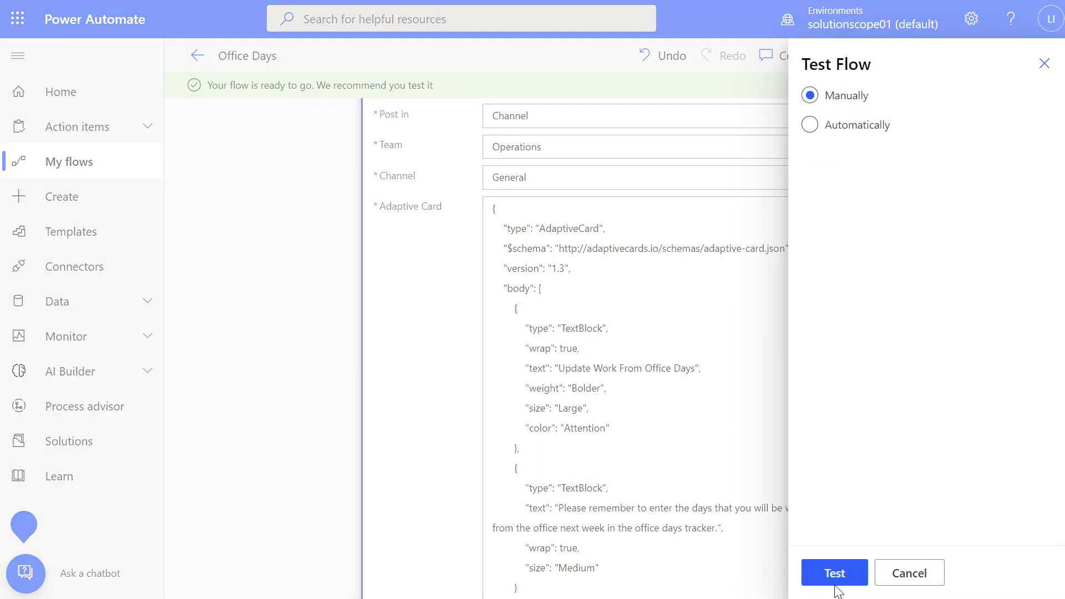
pyautogui.click(834, 574)
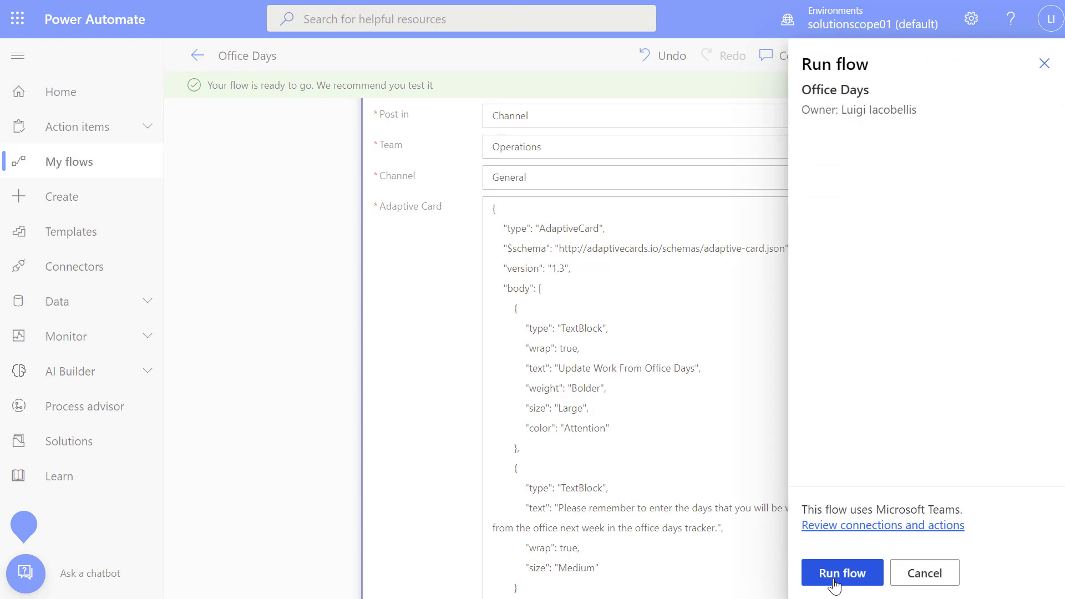
pyautogui.click(834, 577)
pyautogui.click(834, 580)
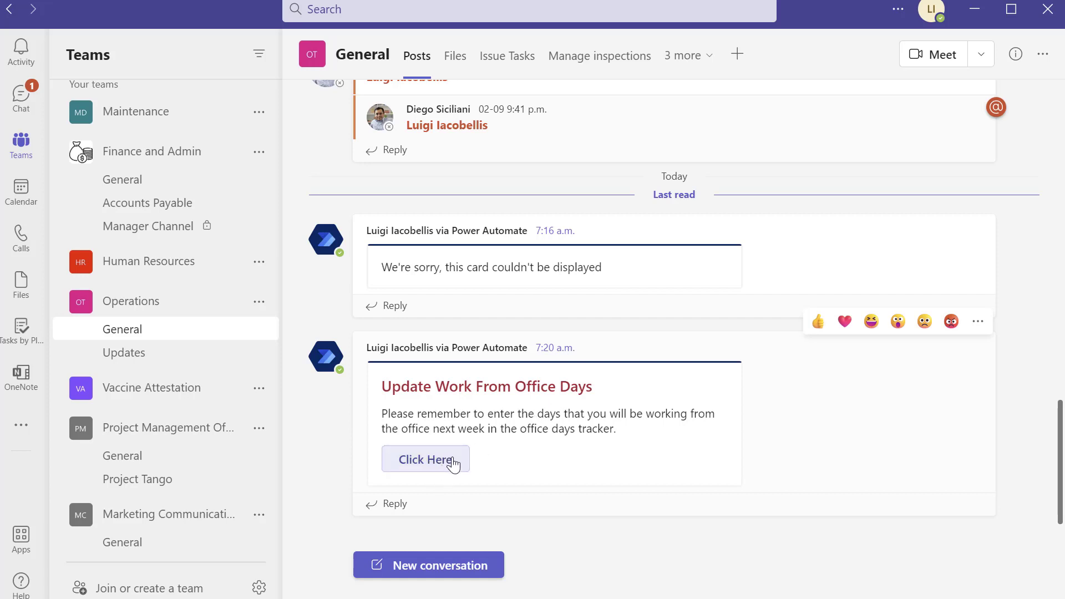
pyautogui.click(436, 464)
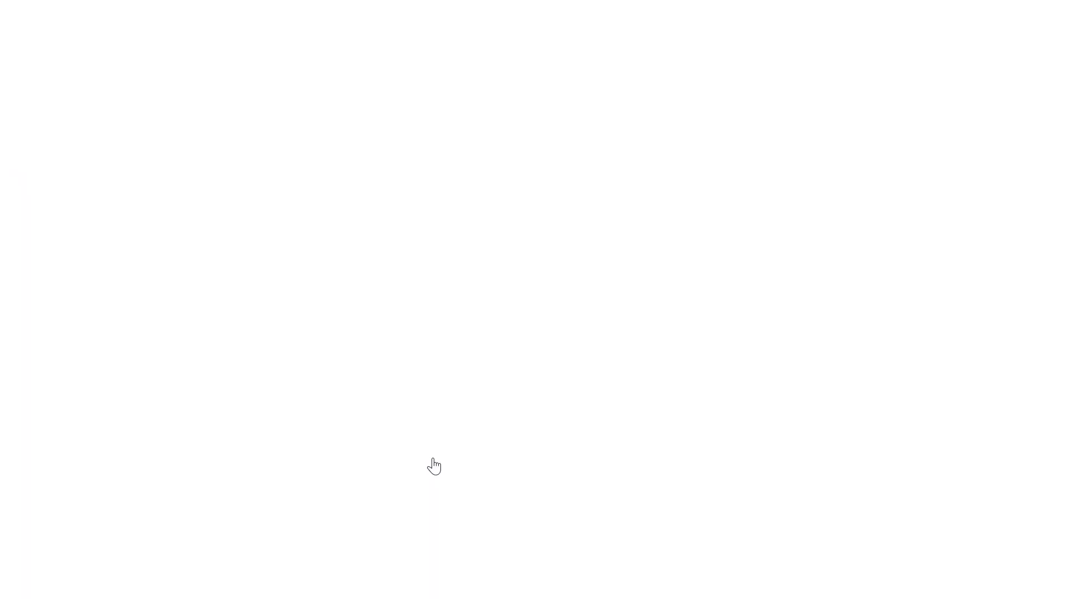